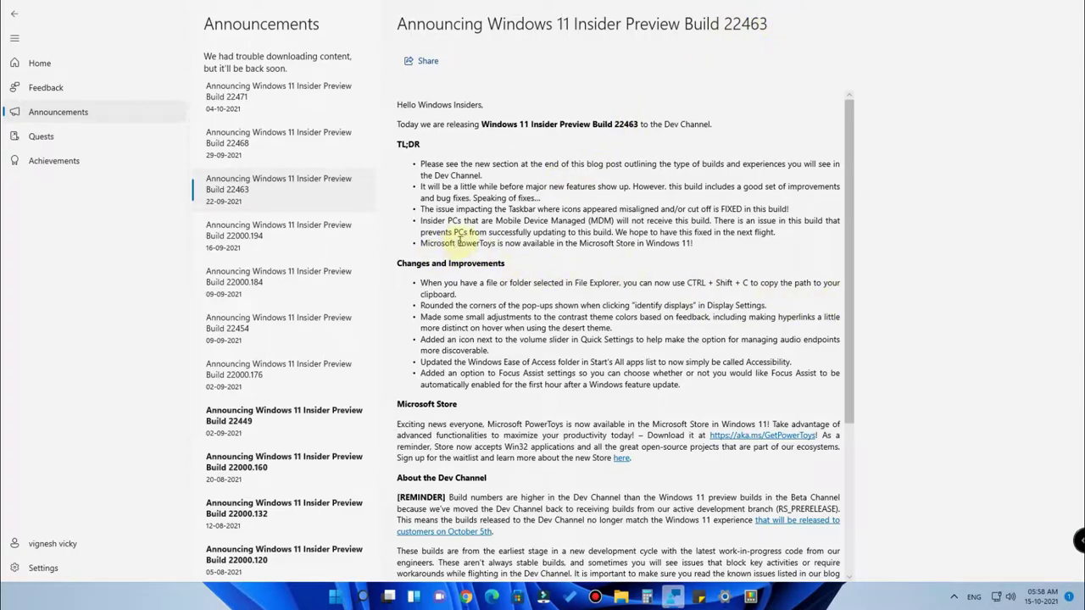
- Switch to Microsoft Store, search for "power toys" and open the Microsoft PowerToys product page
drag(458, 242, 697, 246)
click(699, 244)
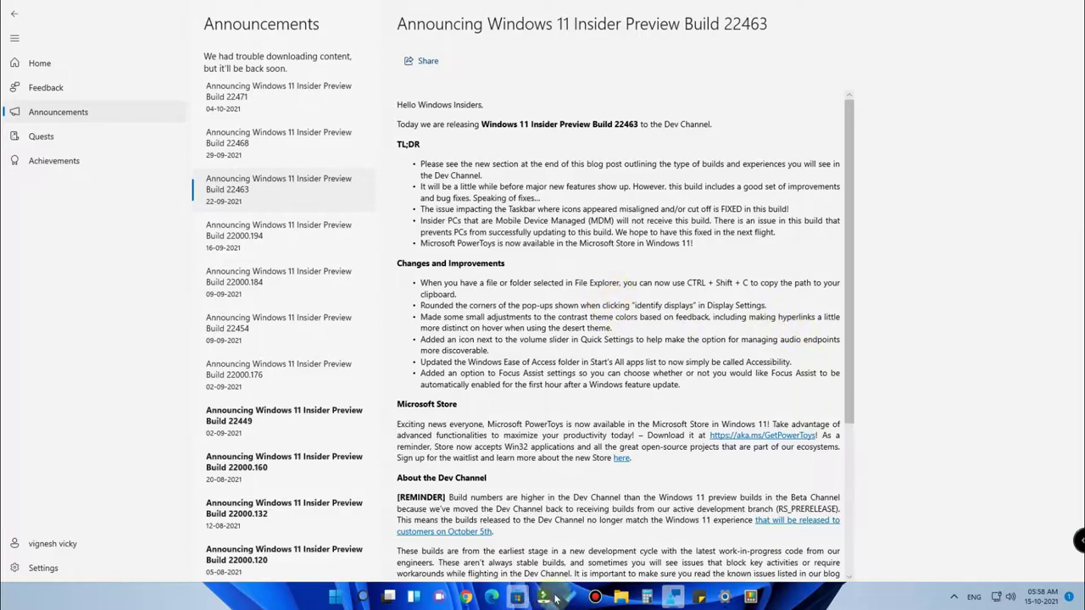
click(518, 599)
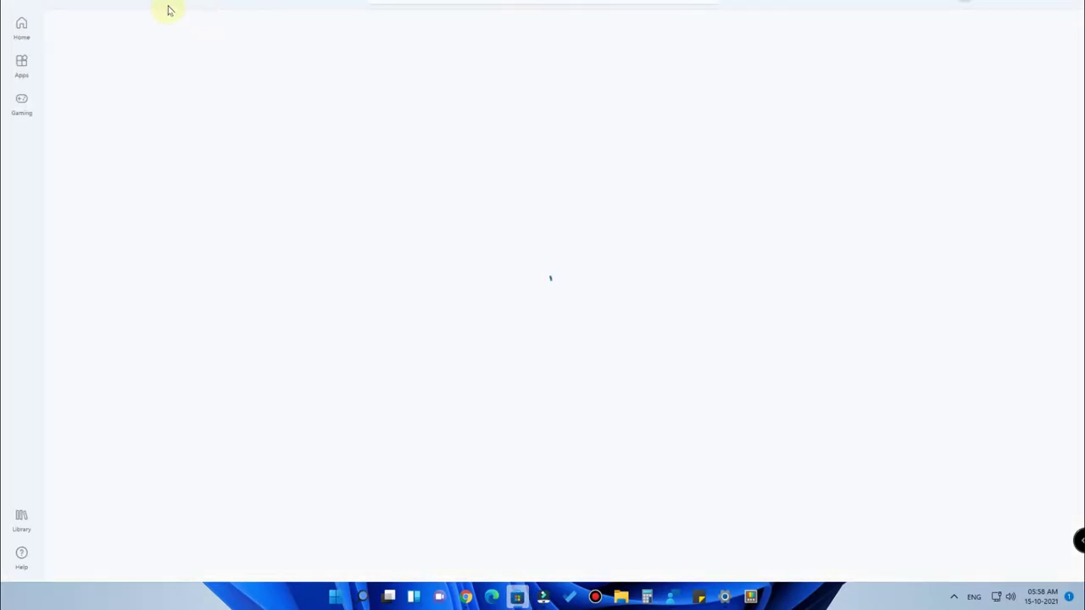
click(456, 2)
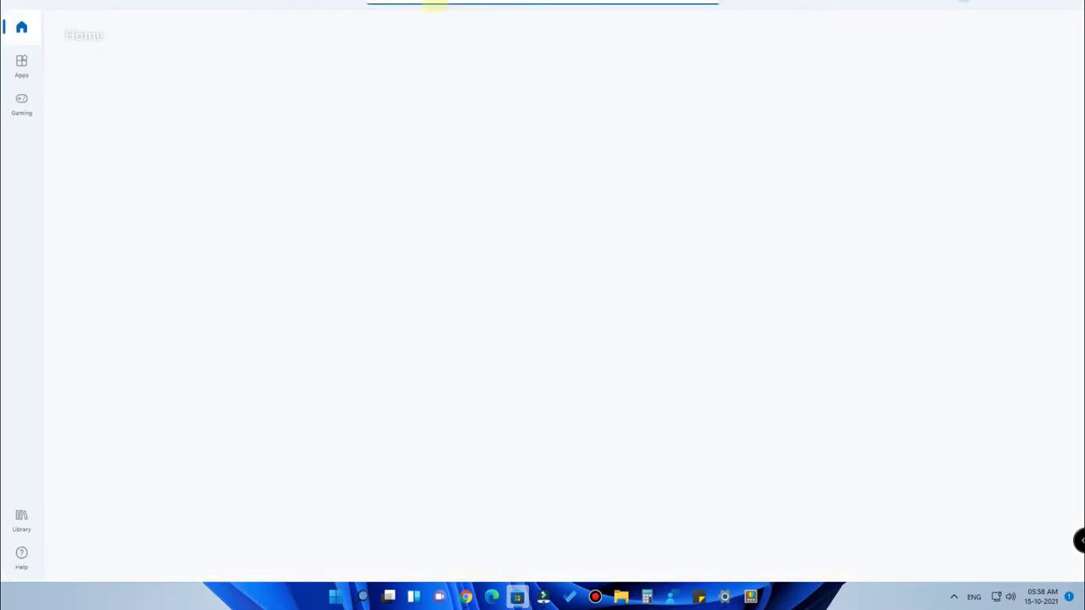
text(power toys)
key(Return)
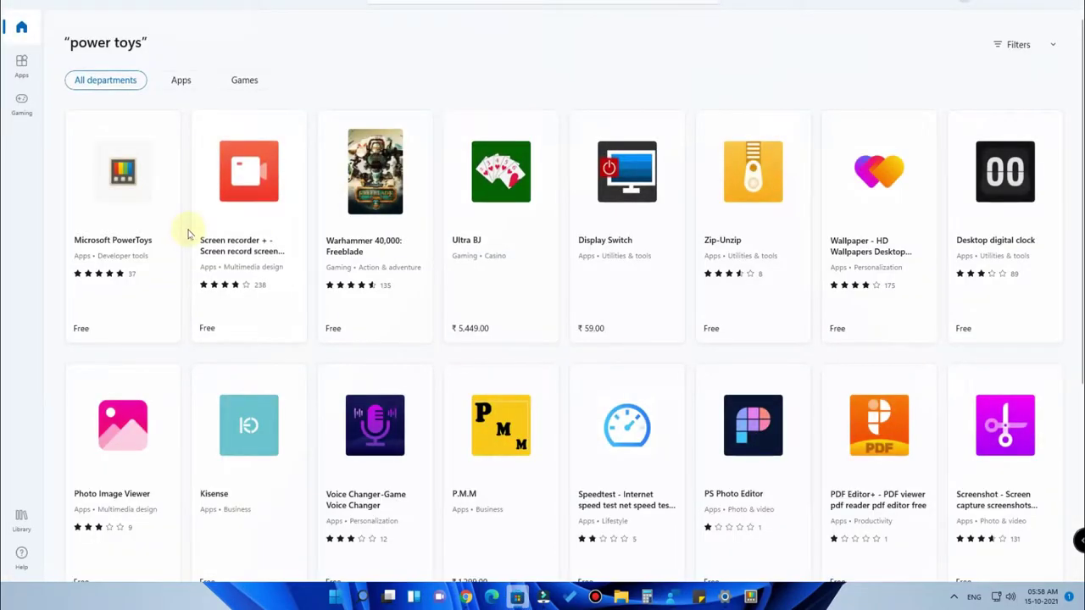
click(142, 236)
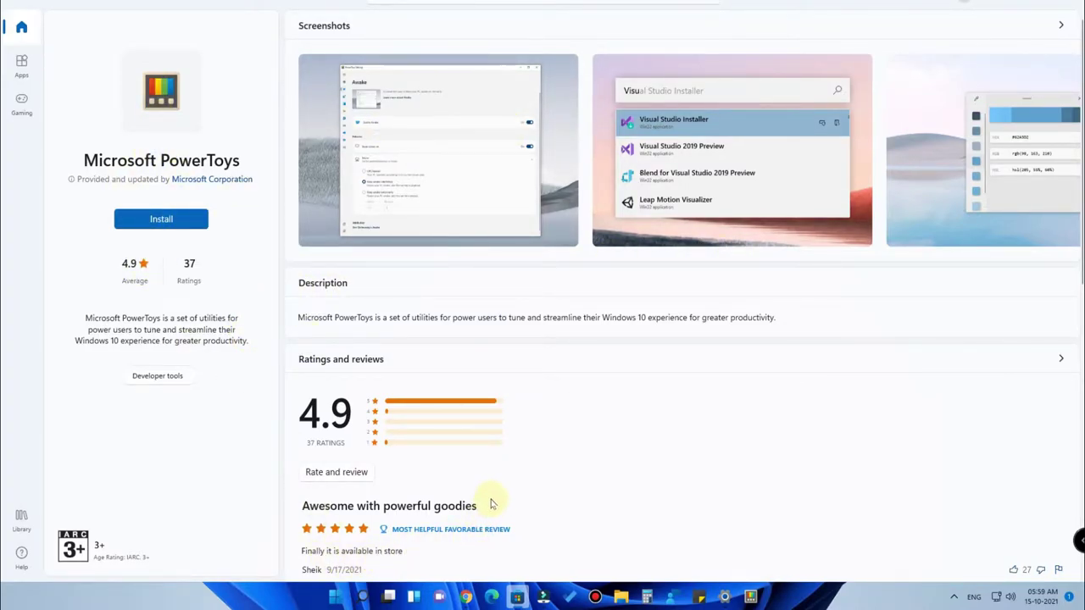
- Switch to PowerToys Settings, follow the General page's GitHub repository link and view the v0.47.1 release page
click(752, 600)
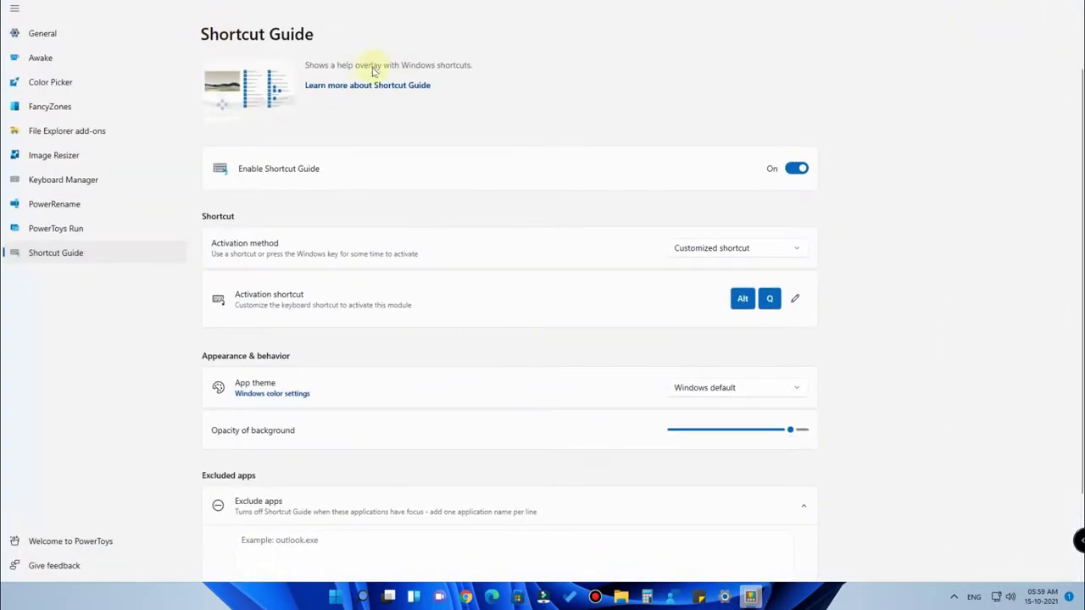
click(34, 33)
click(412, 100)
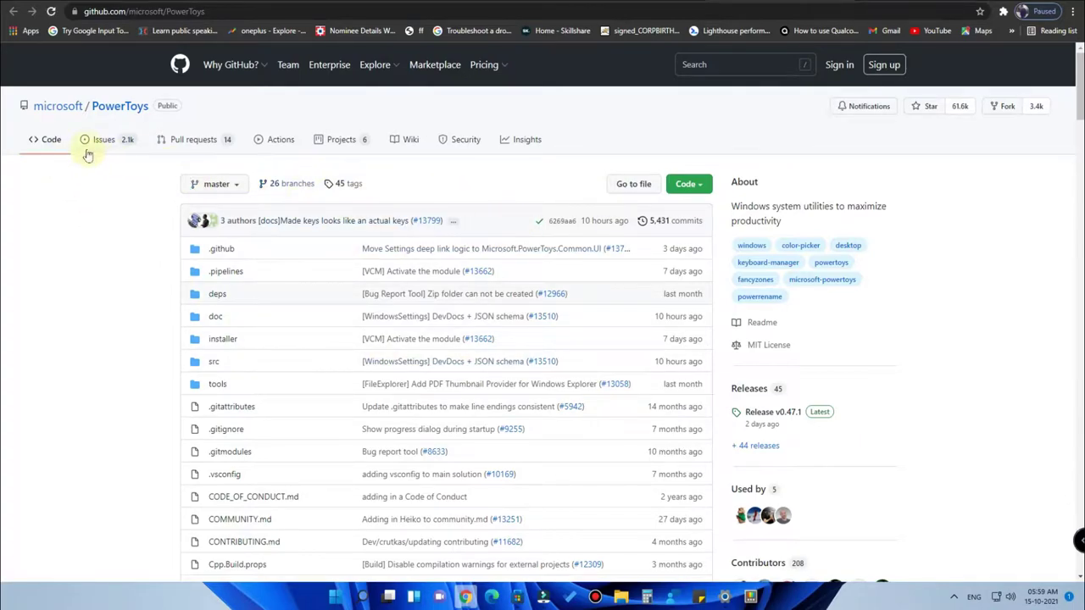
mouse_move(83, 107)
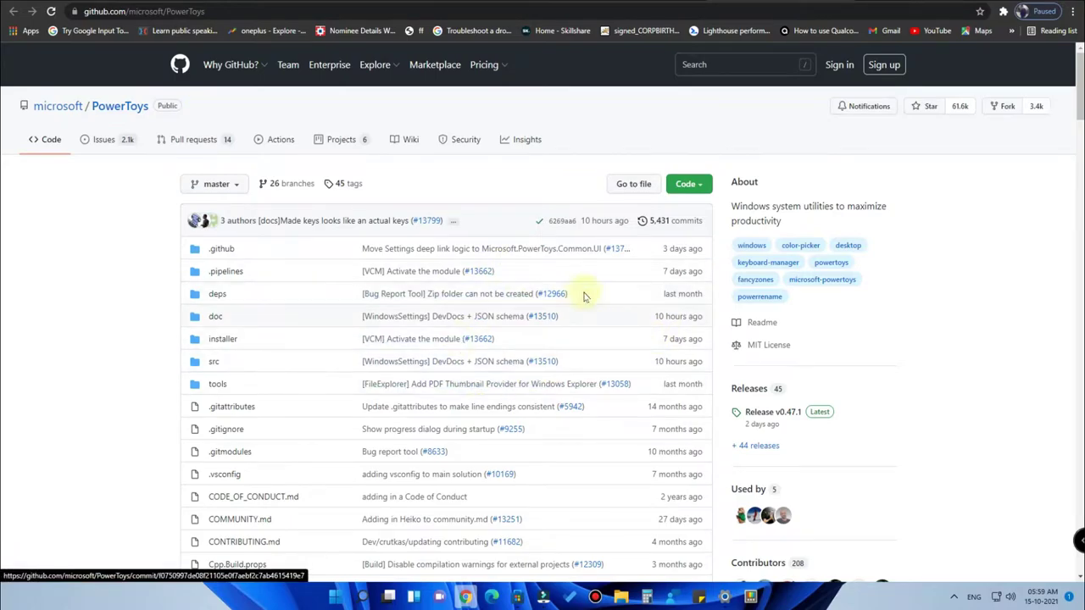
click(774, 413)
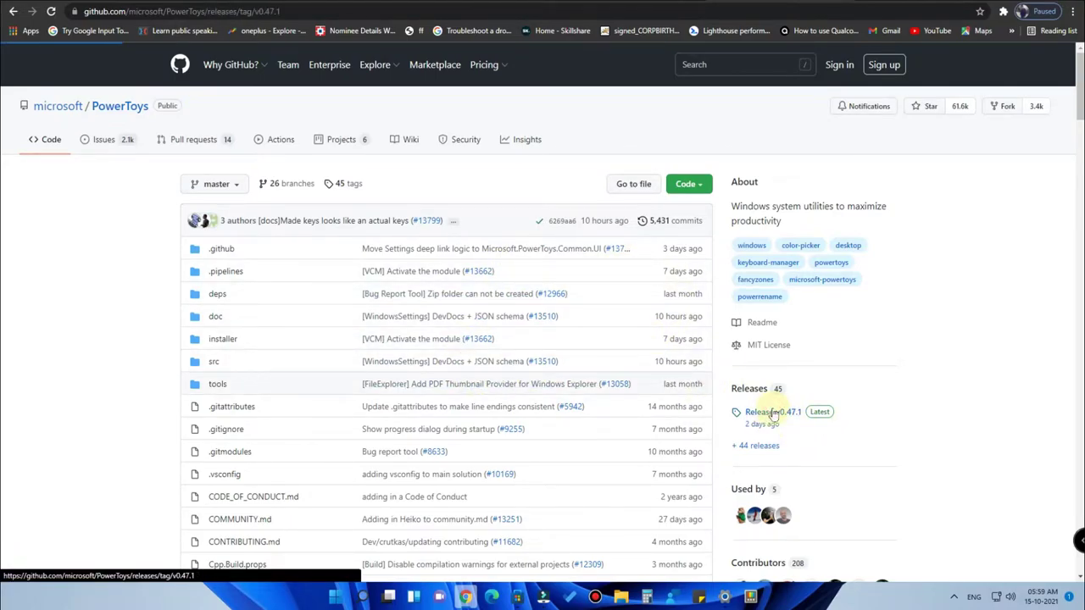
scroll(450, 340, down, 3)
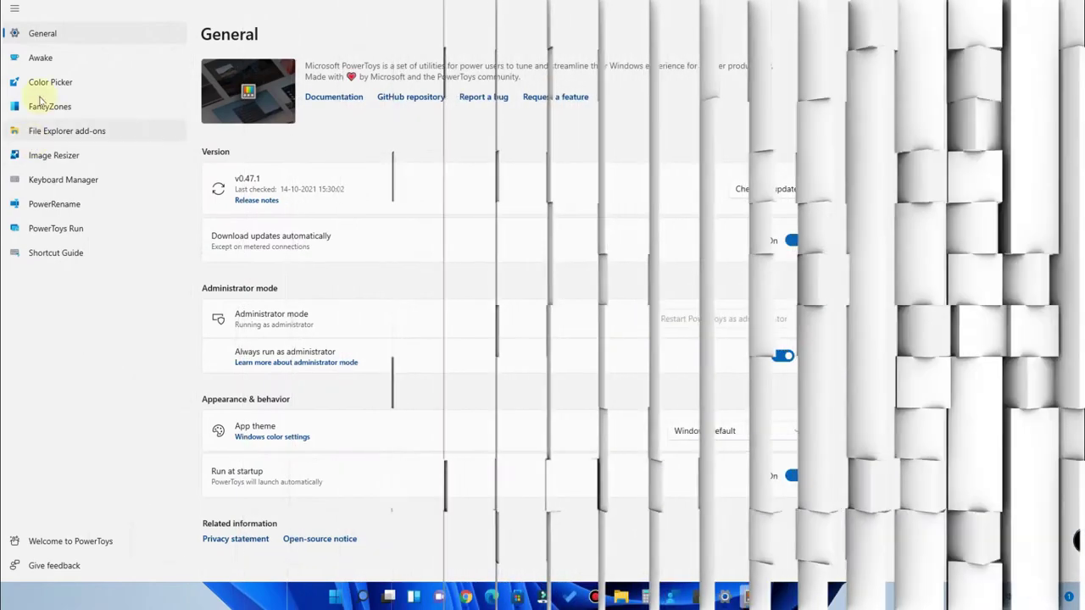
- Enable Awake in PowerToys with the Keep awake temporarily mode and Keep screen on turned on
click(42, 61)
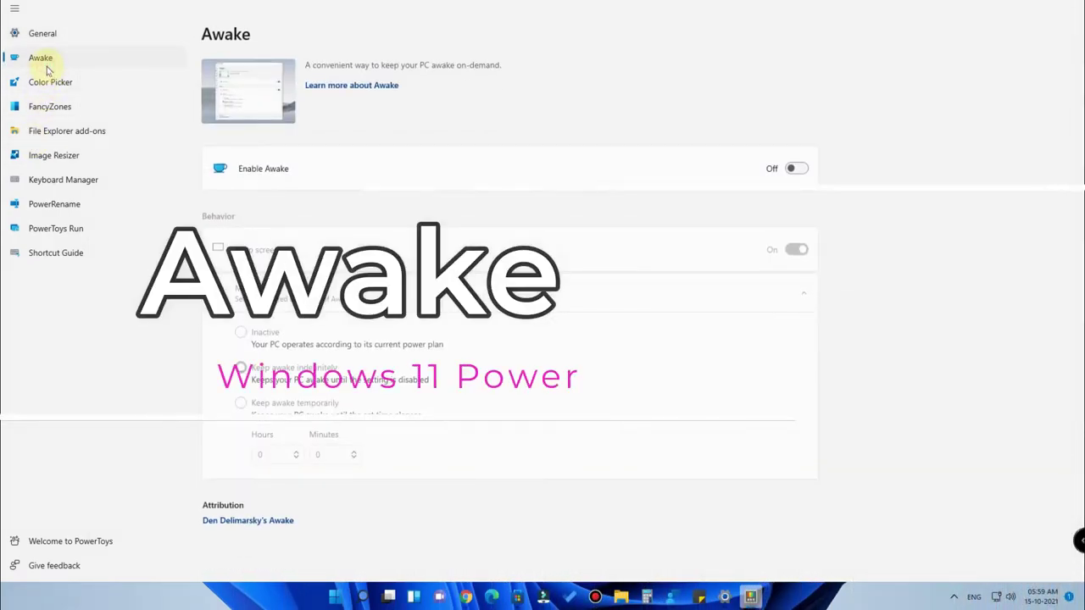
click(795, 170)
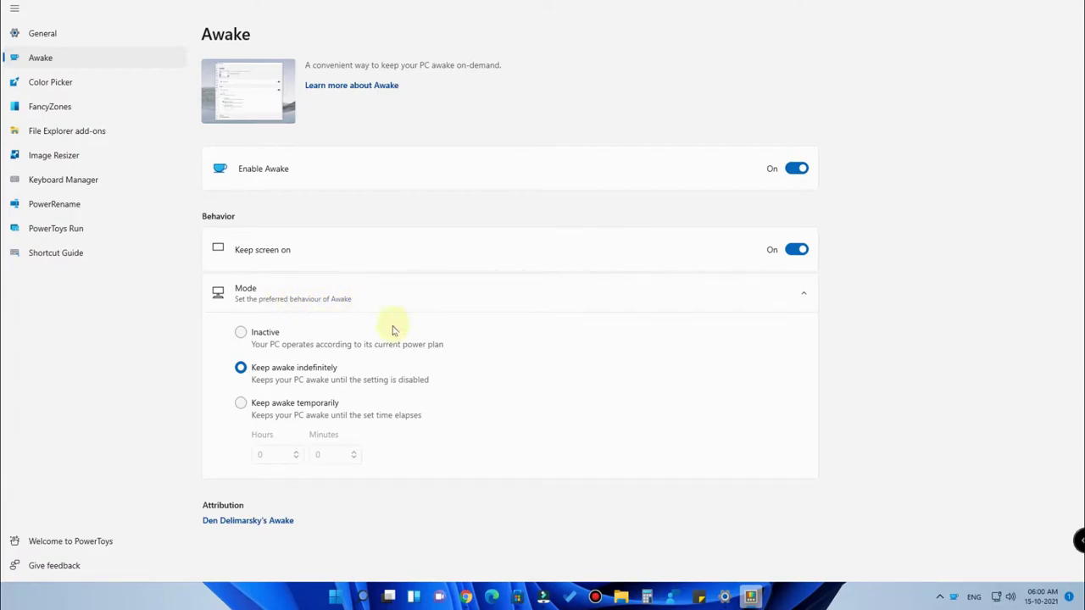
click(240, 333)
click(240, 371)
click(242, 404)
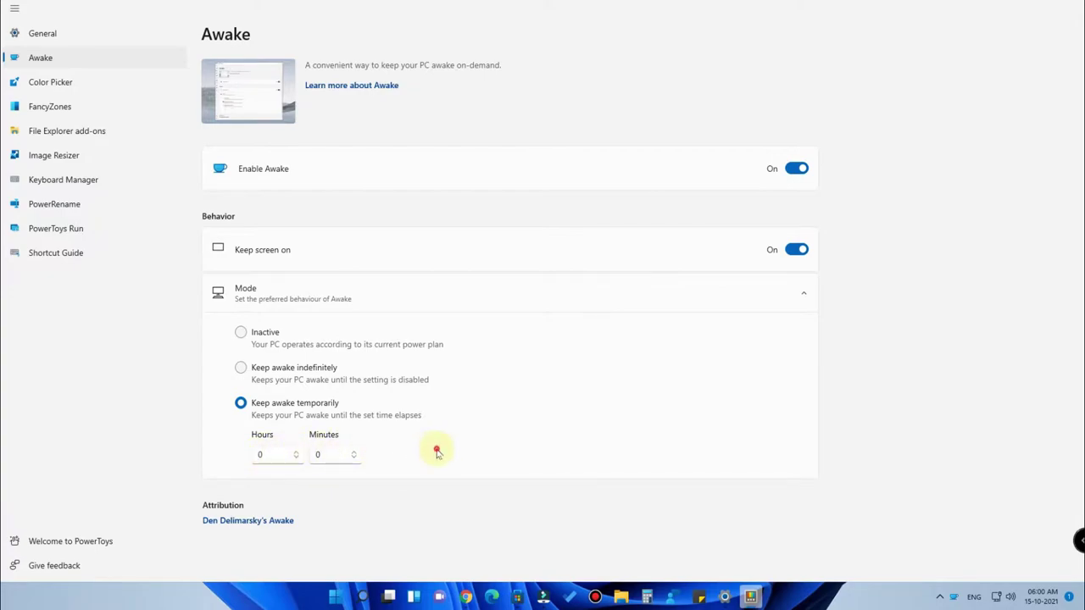
click(795, 250)
click(797, 252)
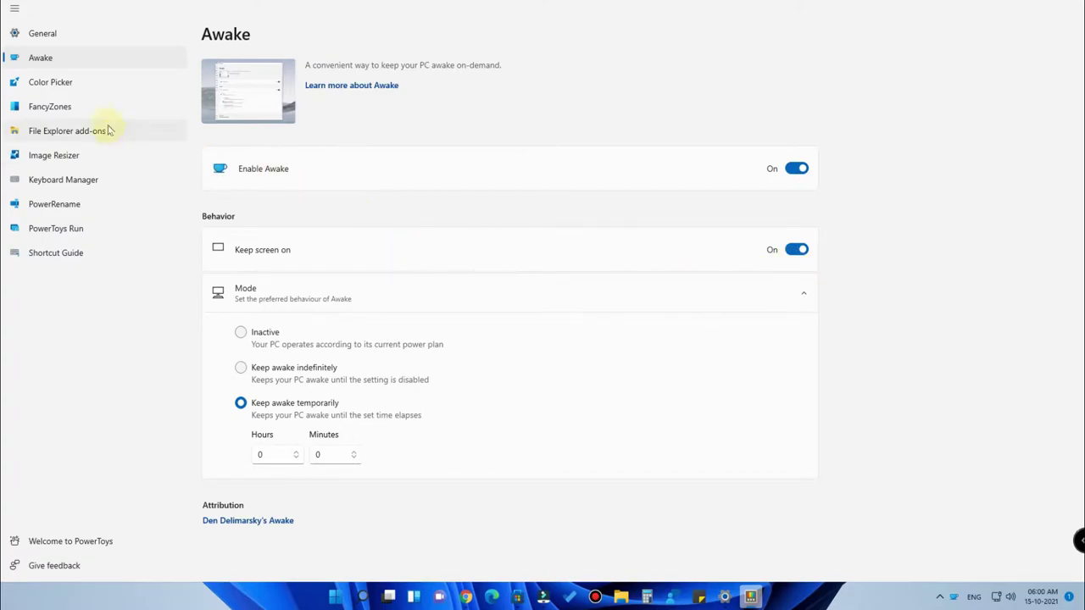
- Set the Color Picker activation shortcut to Alt+Q and save it
click(77, 82)
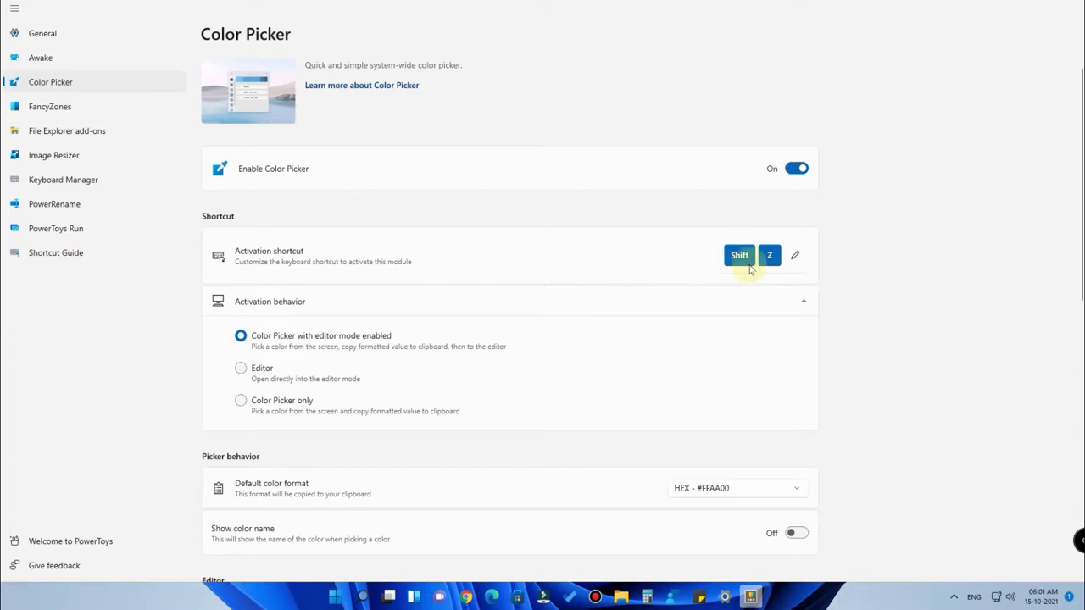
click(795, 256)
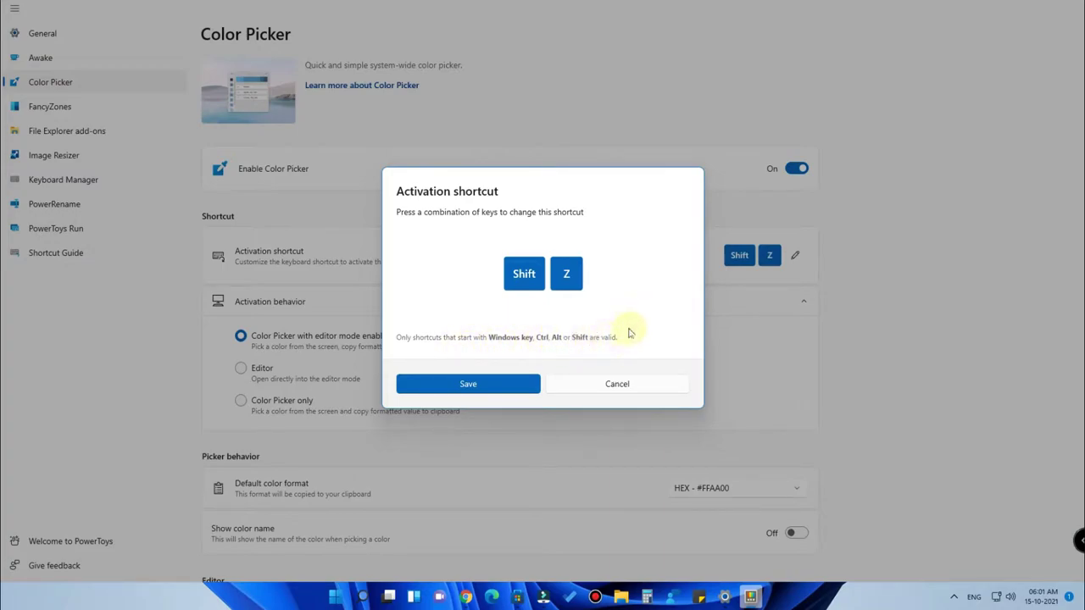
key(alt)
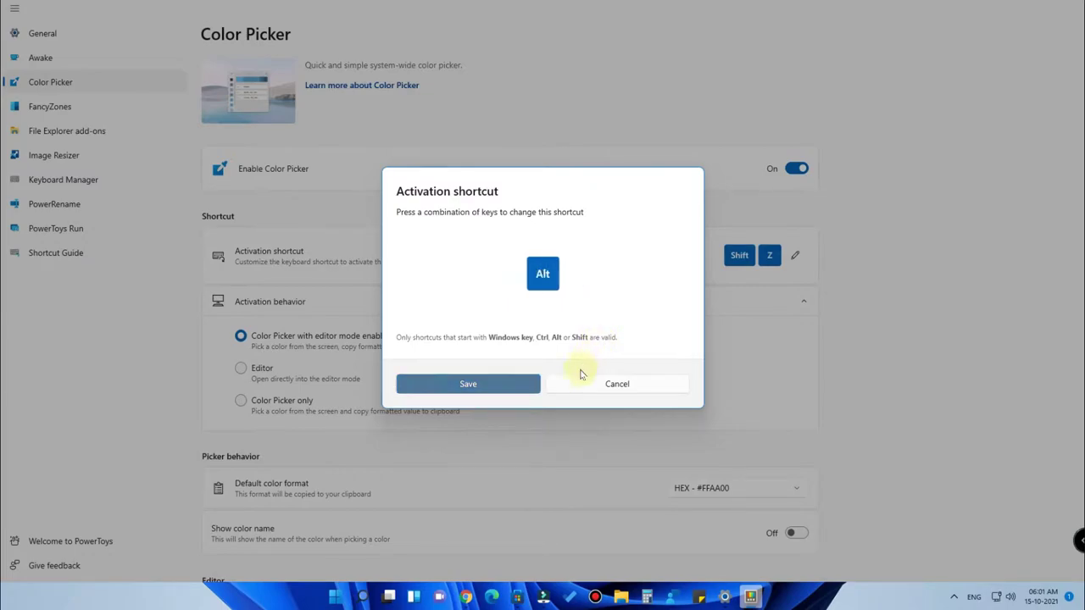
key(alt+q)
click(485, 383)
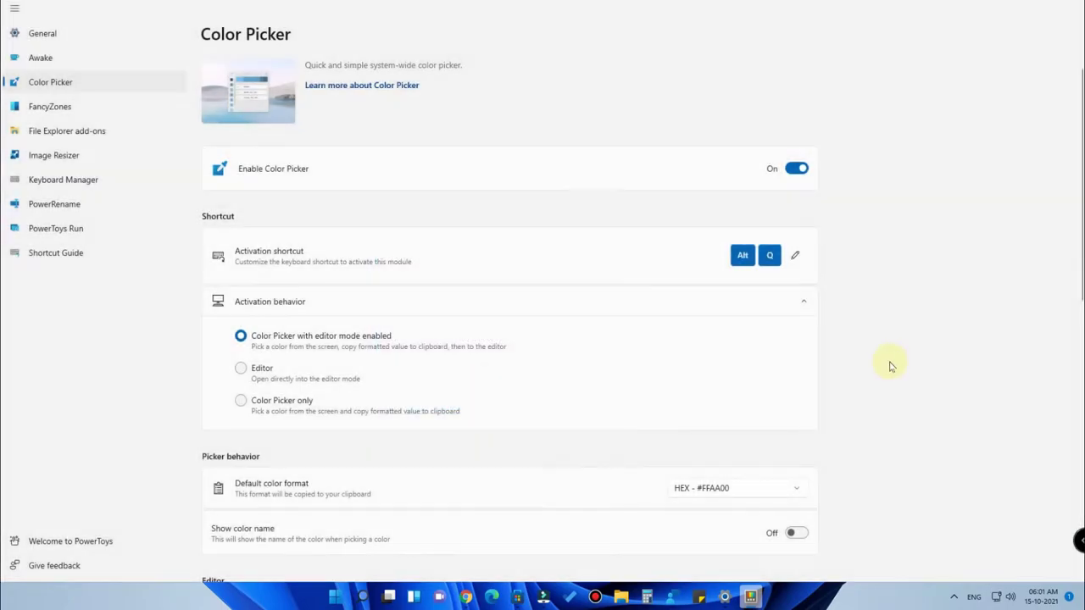
- Sample the blue #0278FE from the screen with Color Picker, reposition the editor to view its color formats, and close it
key(alt+q)
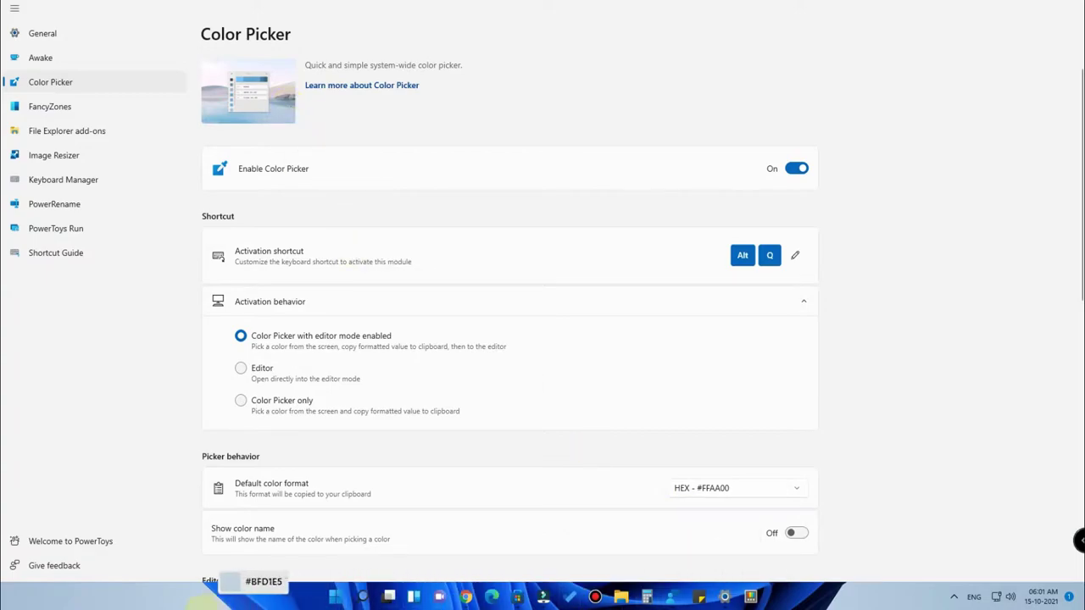
click(259, 596)
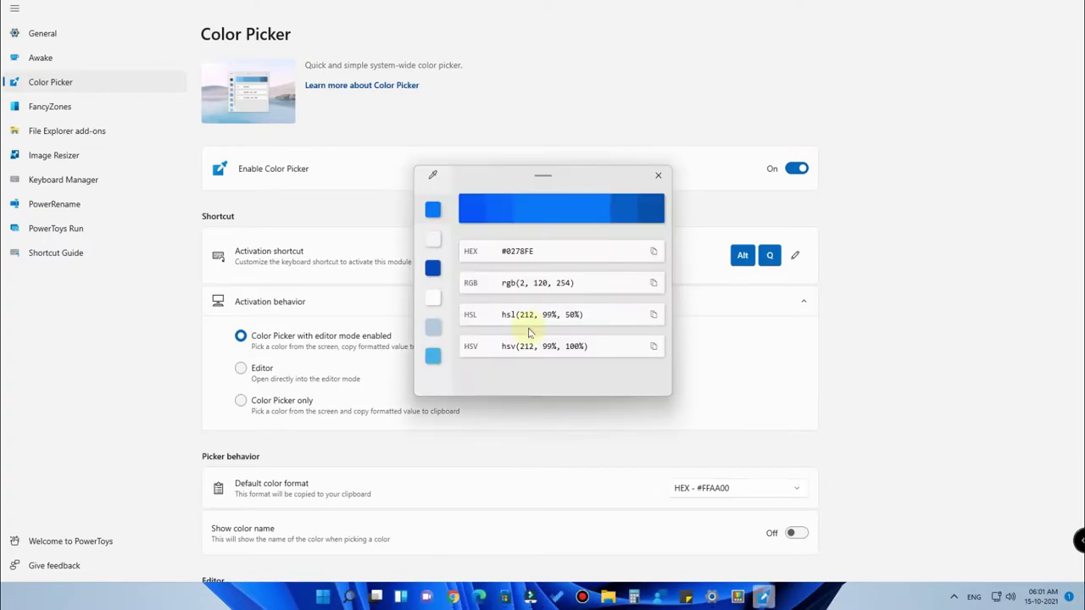
drag(472, 174, 556, 191)
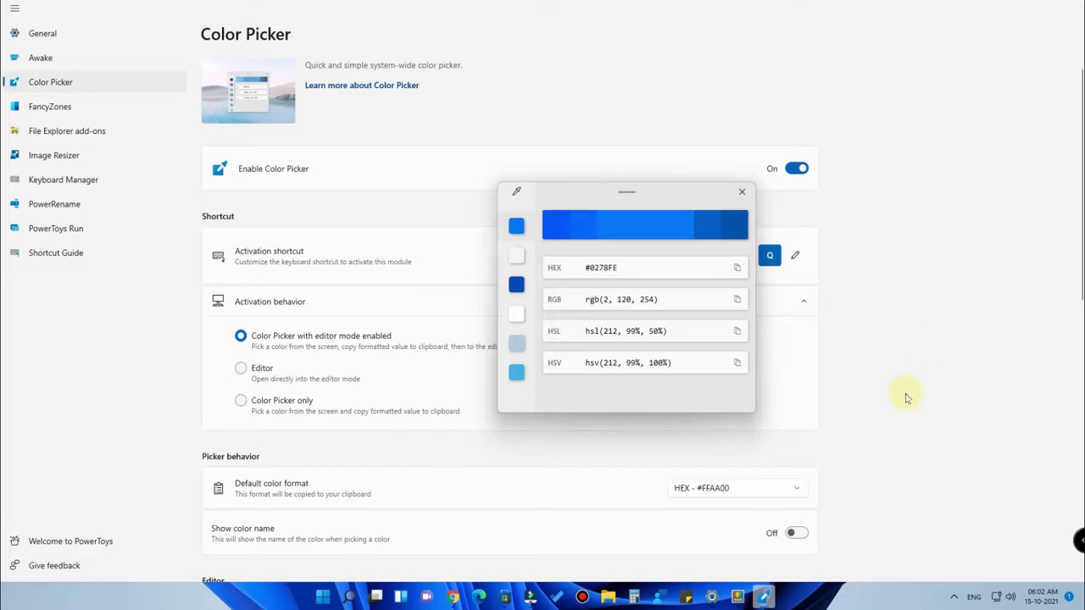
key(Escape)
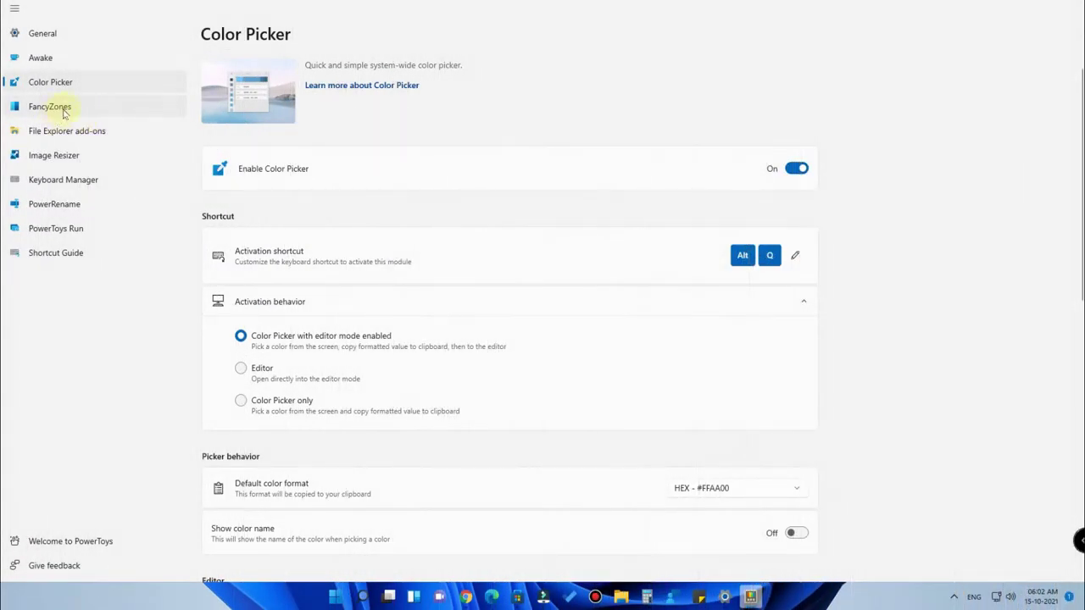
- Launch the FancyZones layout editor, apply the Priority Grid template and create a new Grid layout named Custom layout 4
click(64, 113)
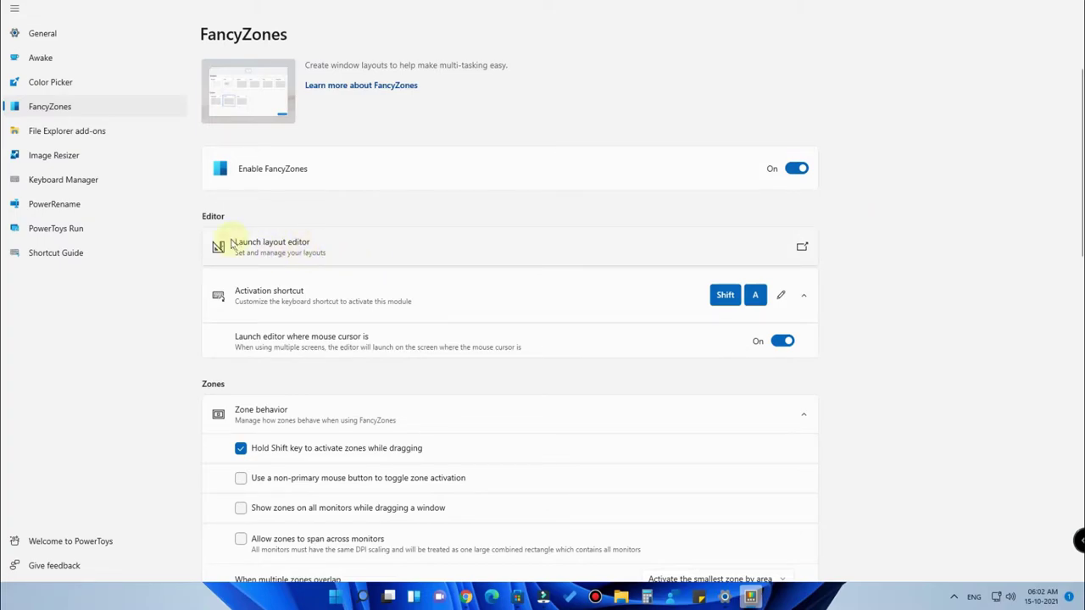
click(310, 254)
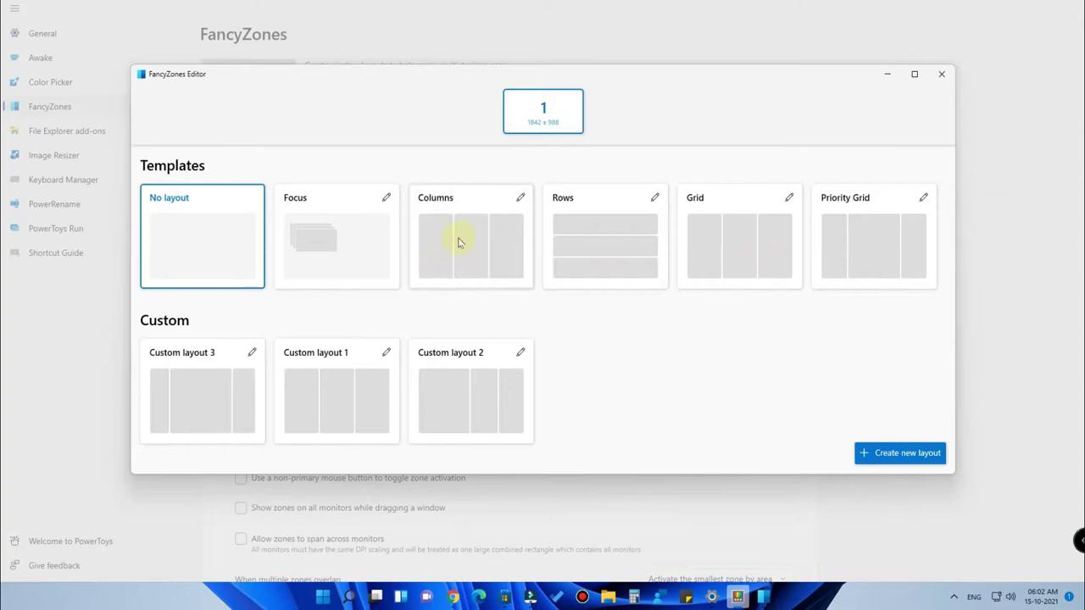
click(880, 247)
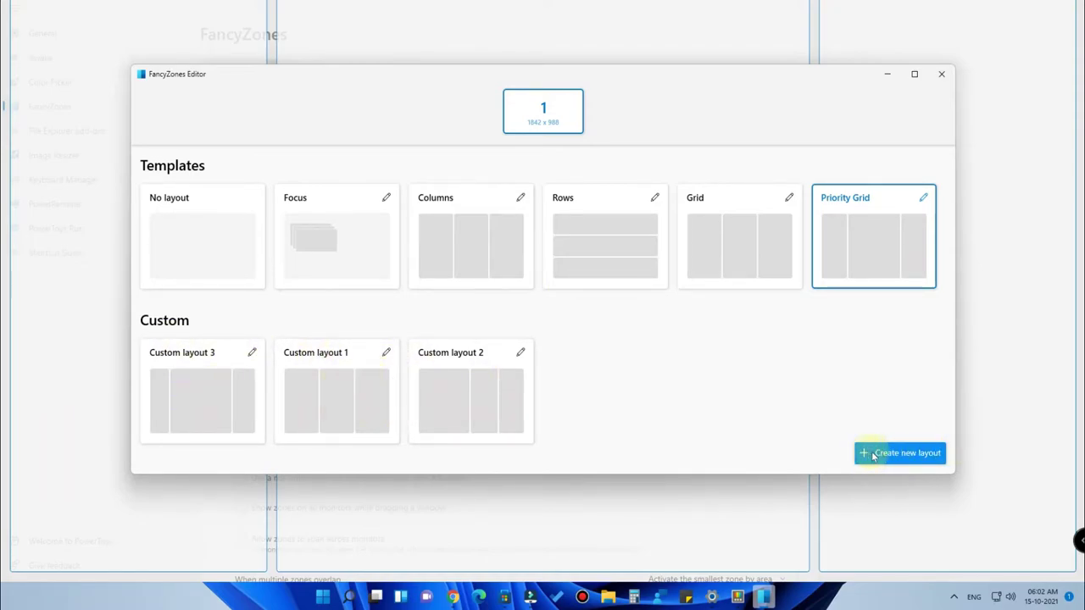
click(901, 454)
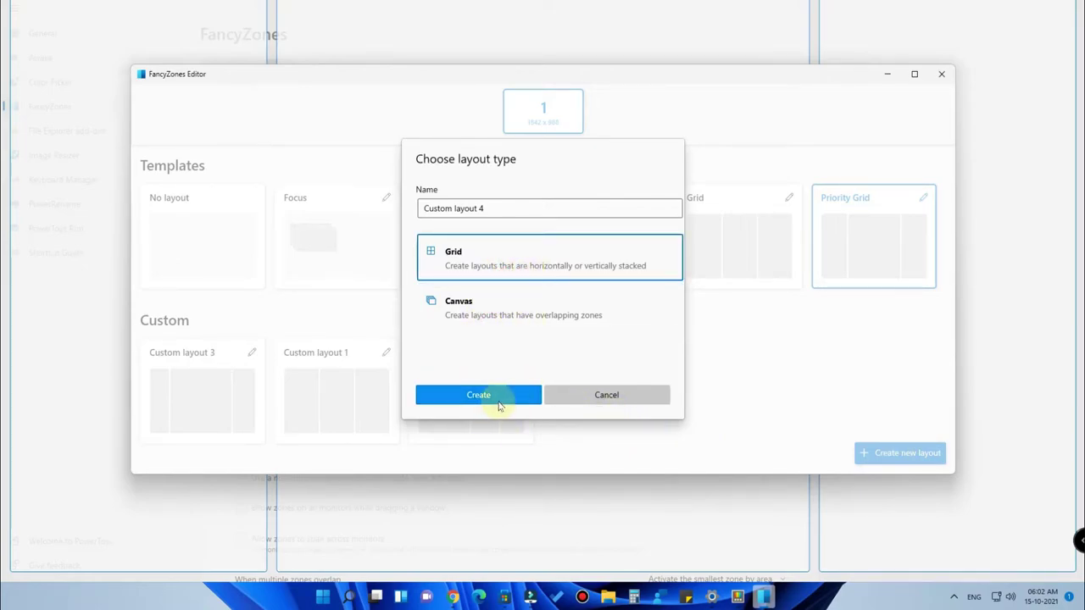
click(504, 404)
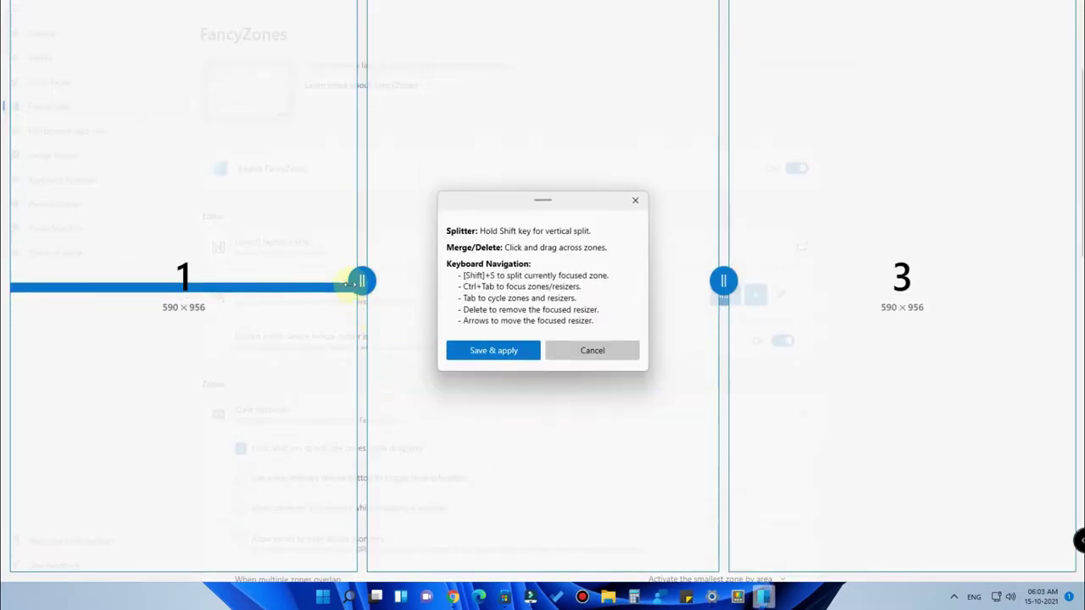
- Resize the layout's three zones to about 295, 1254 and 229 pixels wide, and save and apply the layout
drag(370, 282, 370, 218)
drag(500, 201, 1014, 528)
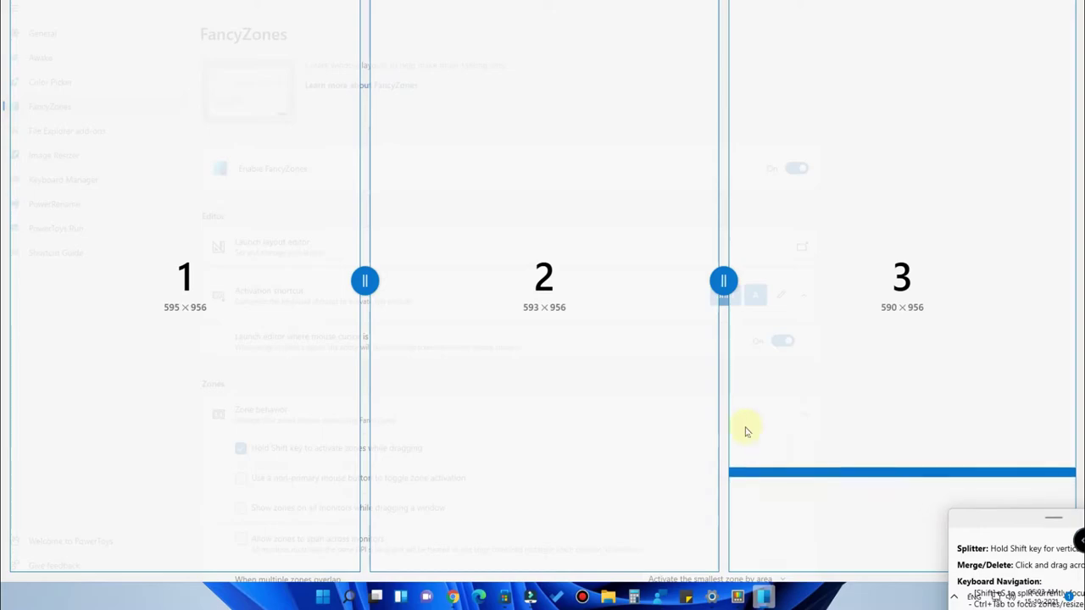
drag(366, 281, 505, 285)
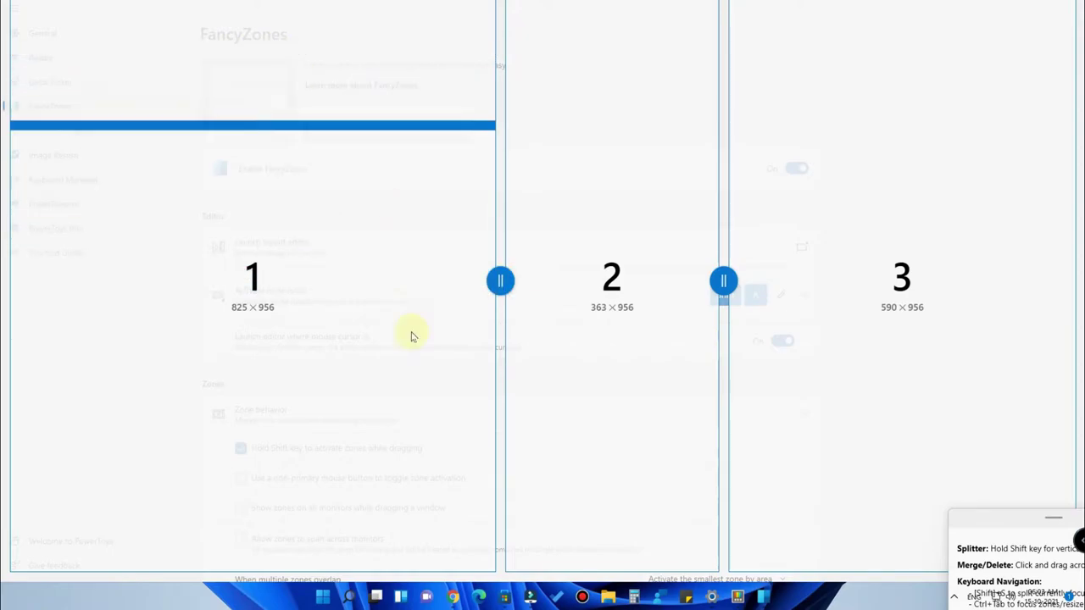
drag(500, 280, 190, 264)
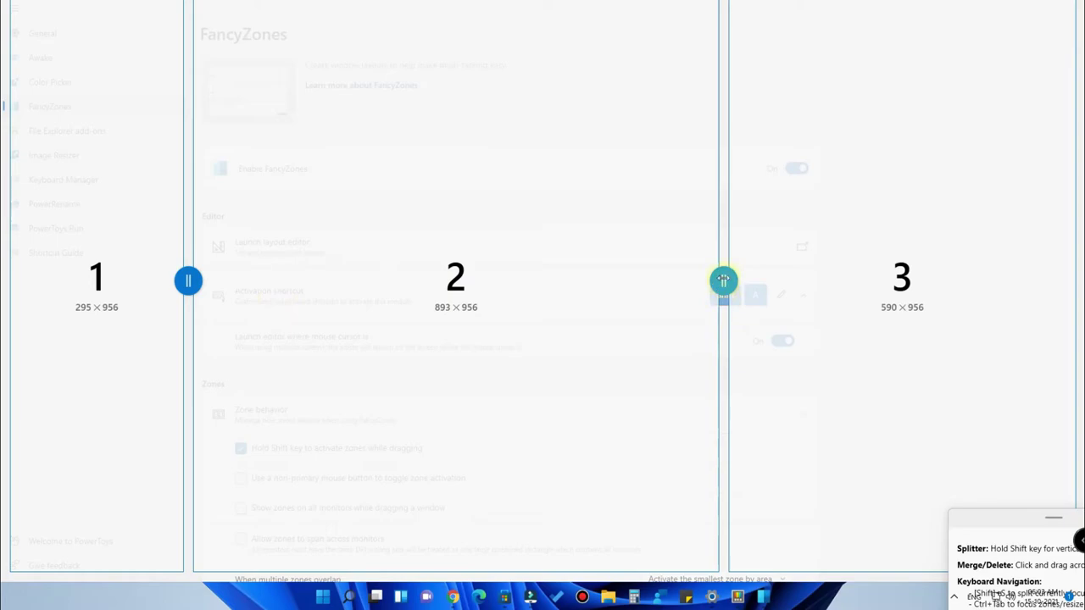
drag(727, 278, 936, 293)
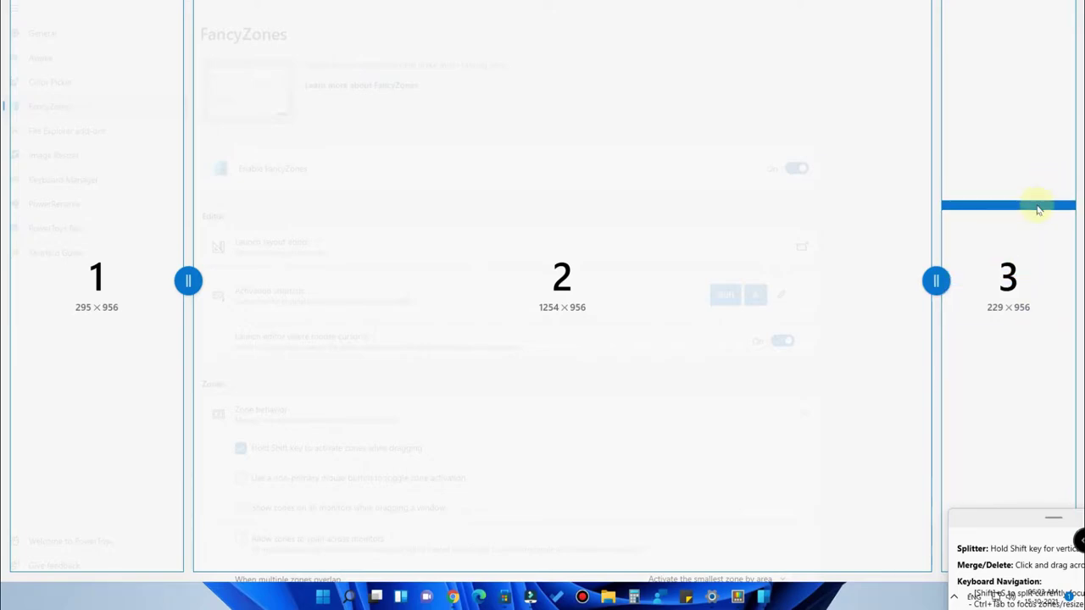
key(shift)
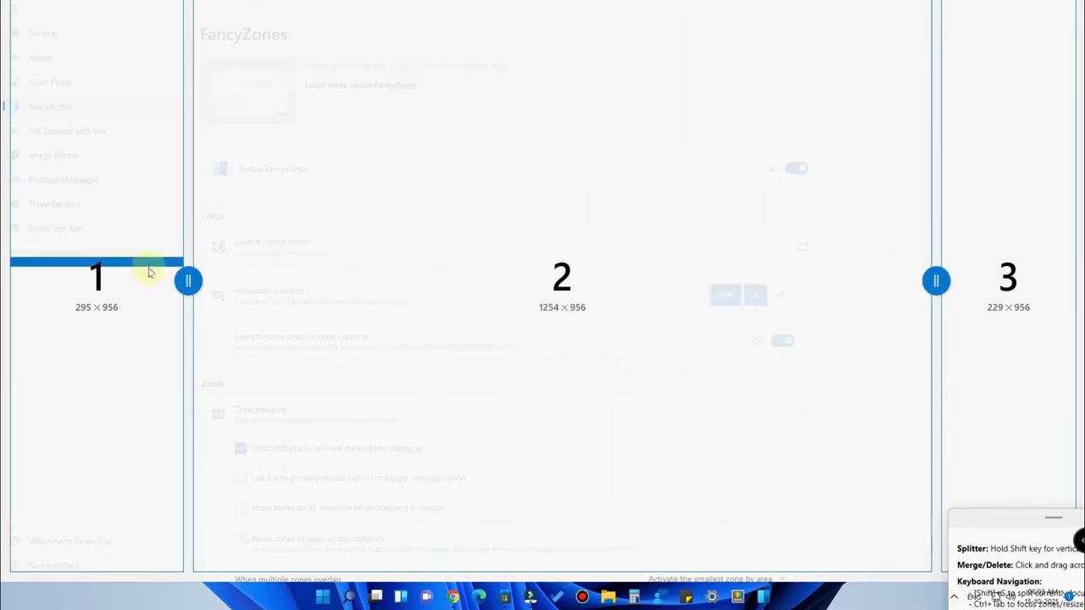
drag(1022, 530, 629, 157)
click(611, 295)
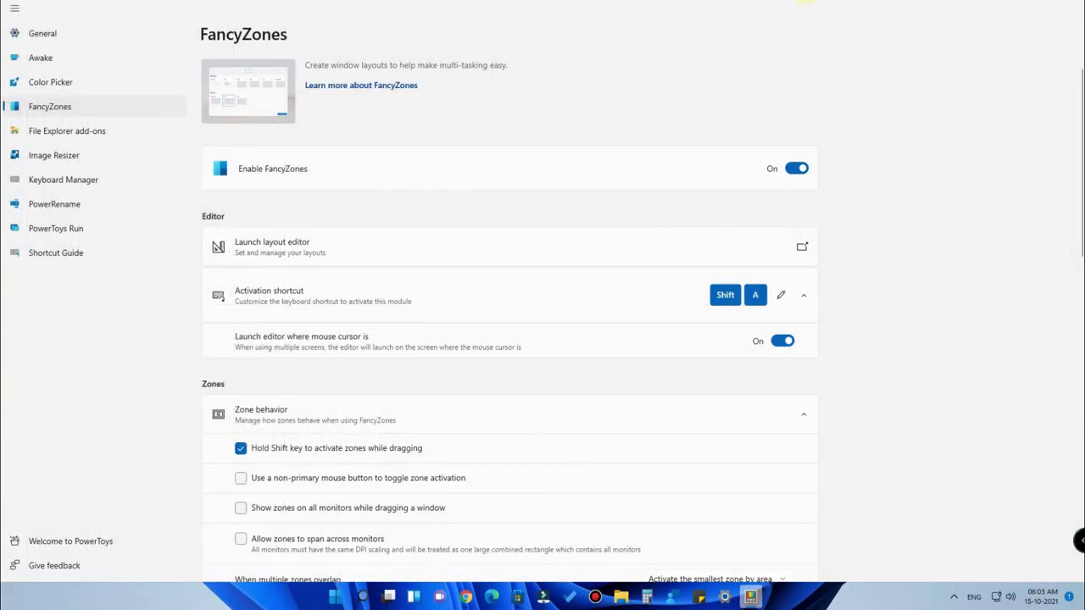
- Snap the PowerToys Settings window into the middle FancyZones zone and open Calculator
drag(805, 3, 583, 6)
key(shift)
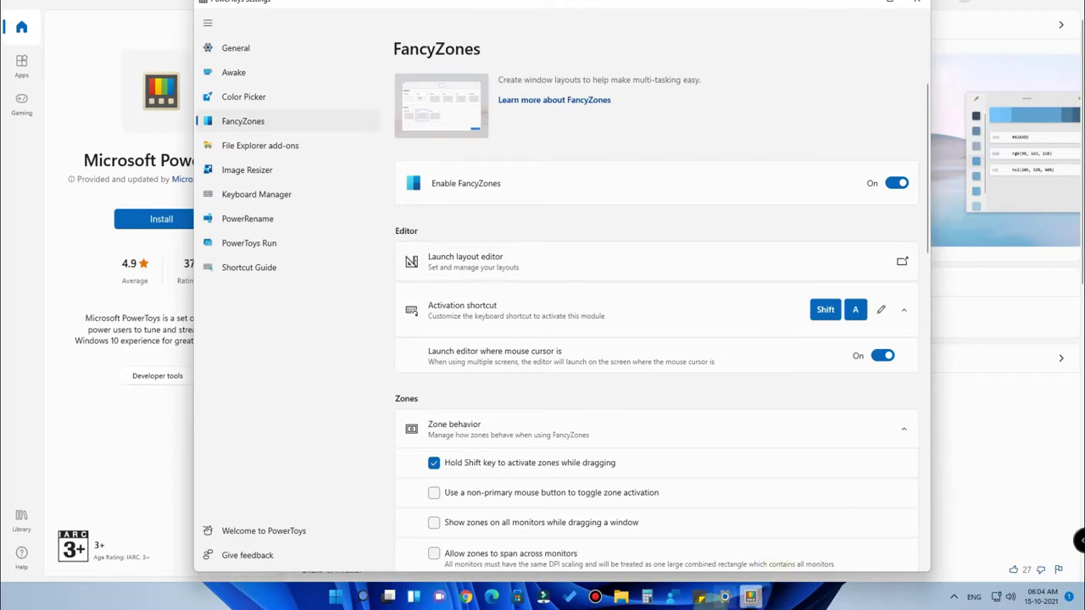
click(644, 597)
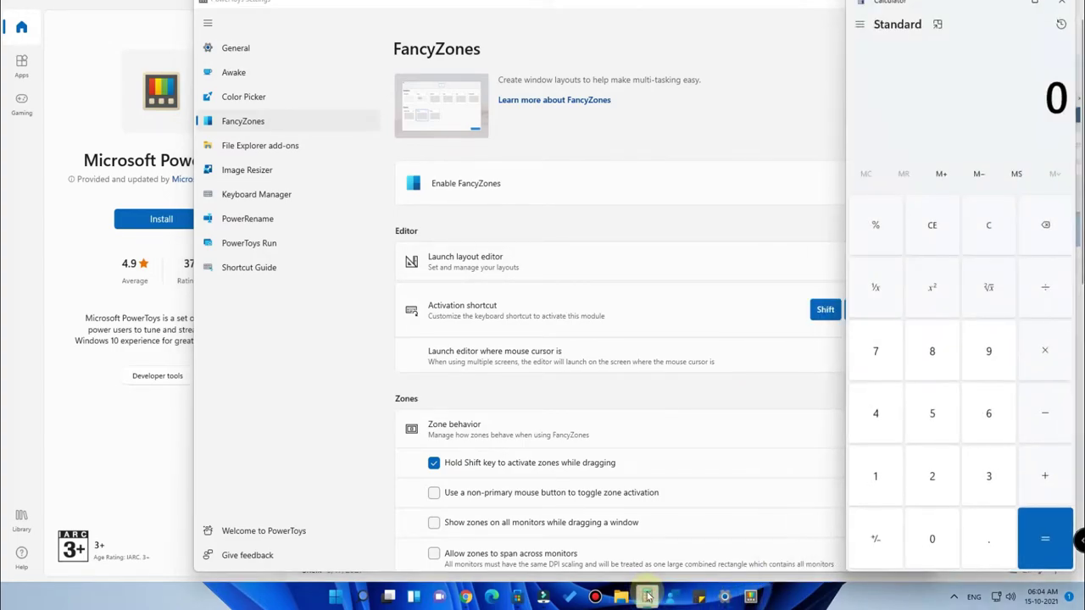
- Snap the Calculator window into the narrow FancyZones zone beside PowerToys Settings, and maximize the PowerToys Settings window
drag(950, 5, 1009, 12)
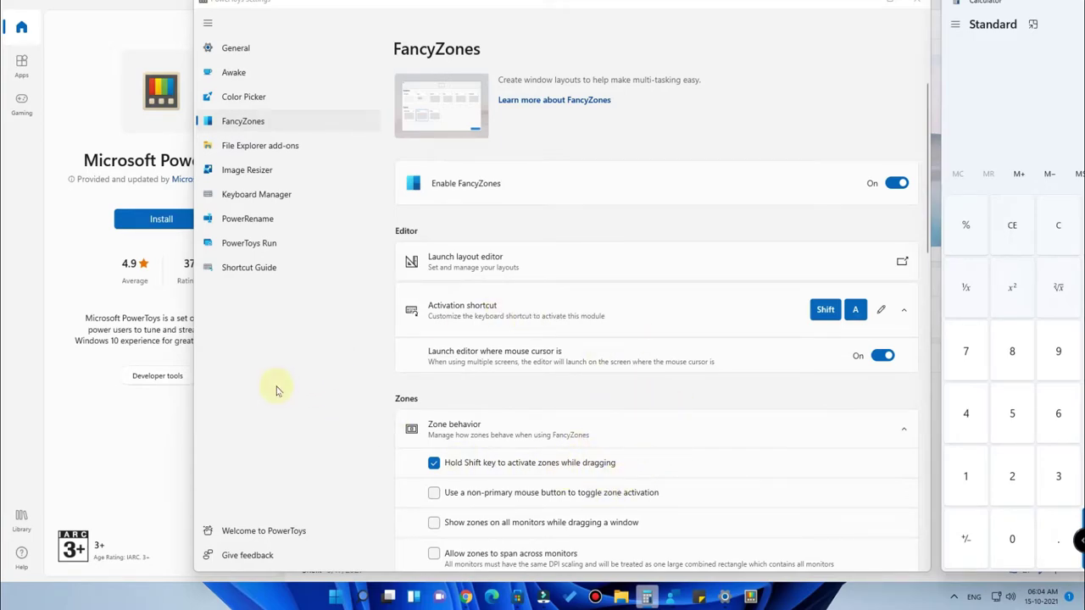
click(888, 2)
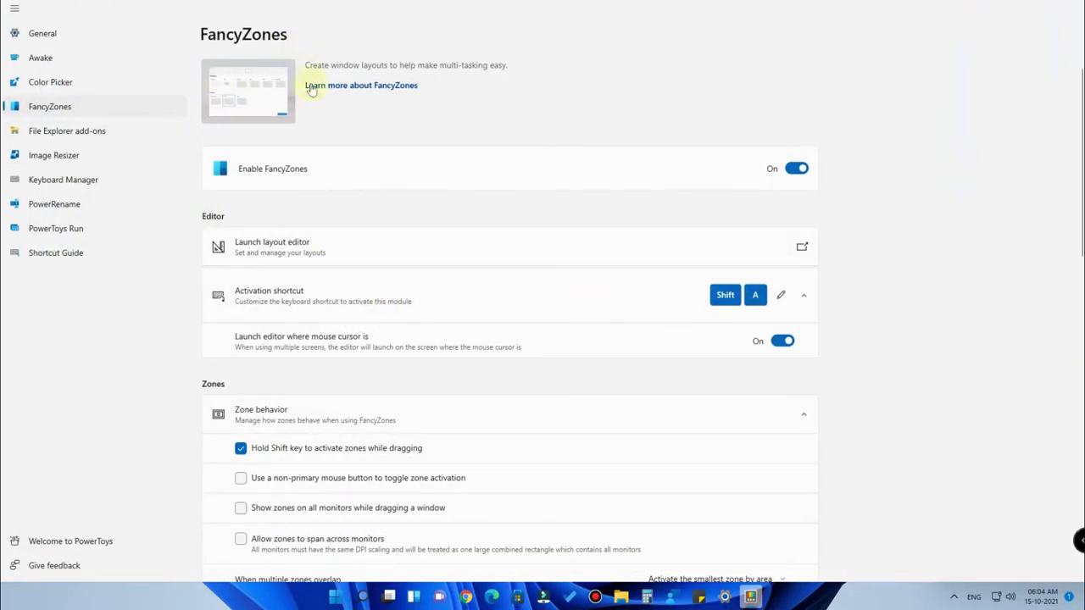
- Review the FancyZones options for zone behavior, window behavior, Windows Snap override and quick layout switch
scroll(382, 399, down, 5)
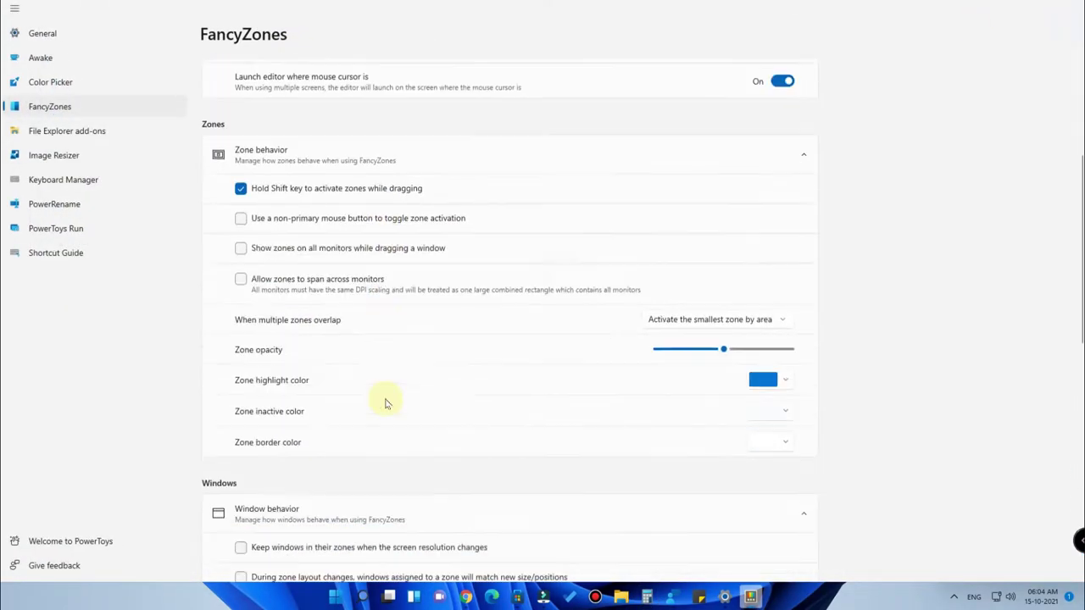
scroll(395, 507, down, 4)
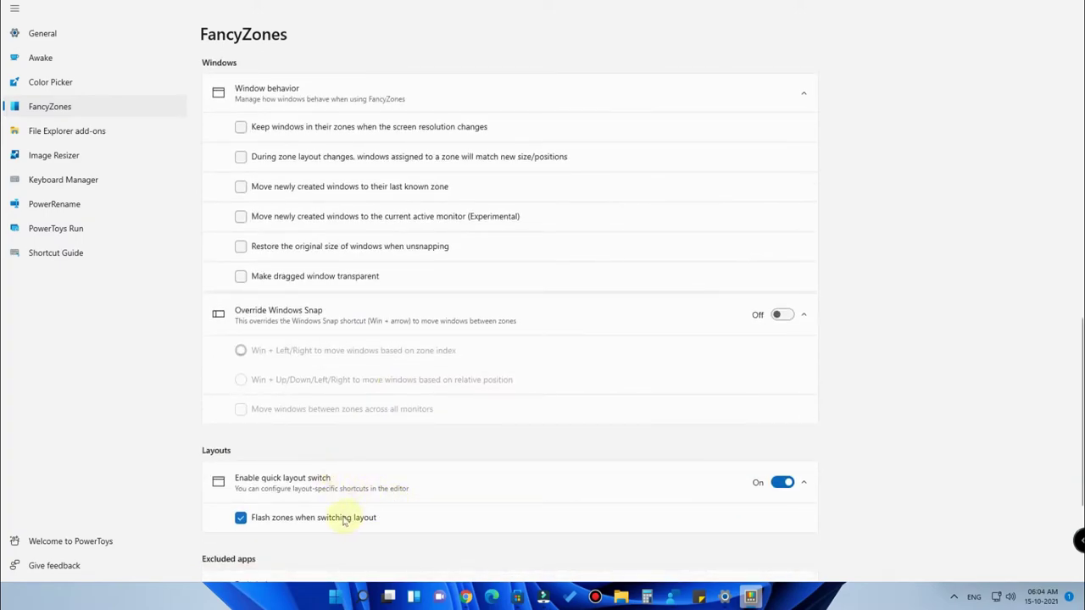
scroll(381, 515, down, 3)
scroll(311, 509, up, 9)
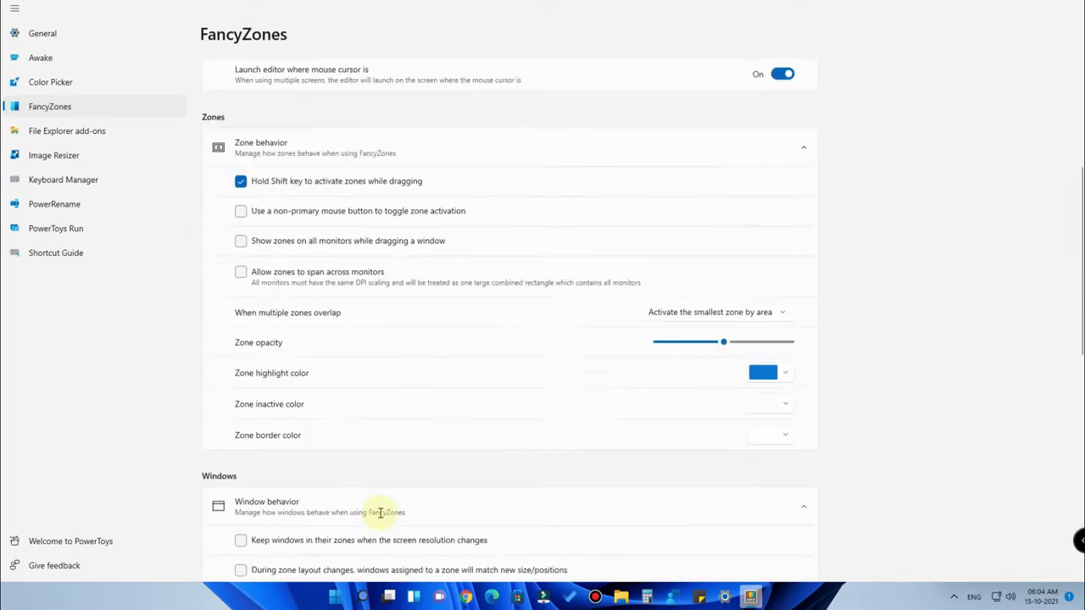
scroll(413, 424, up, 3)
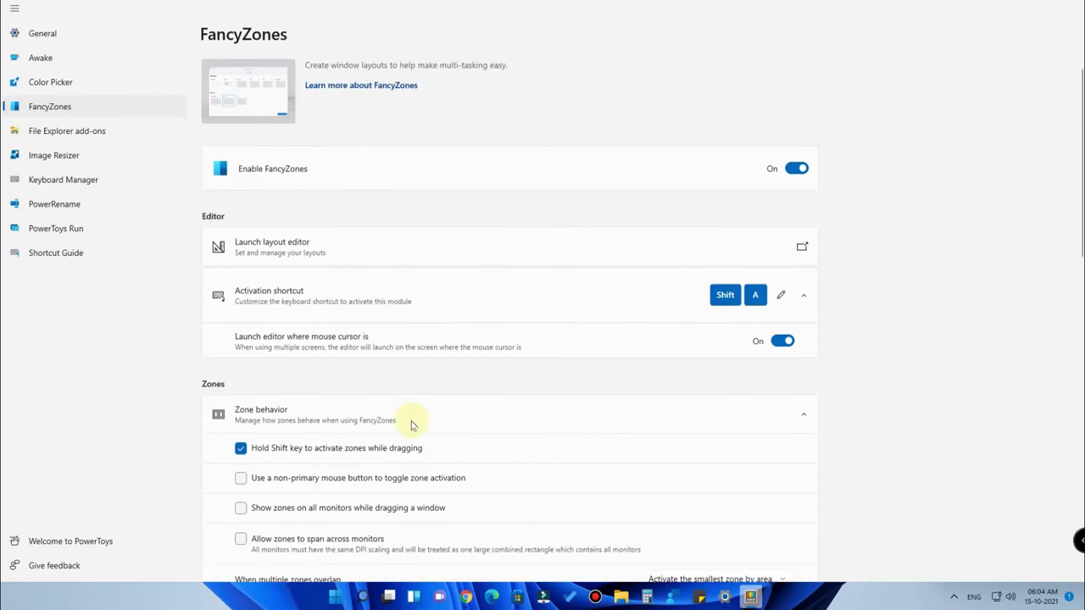
scroll(496, 450, down, 4)
scroll(494, 450, up, 2)
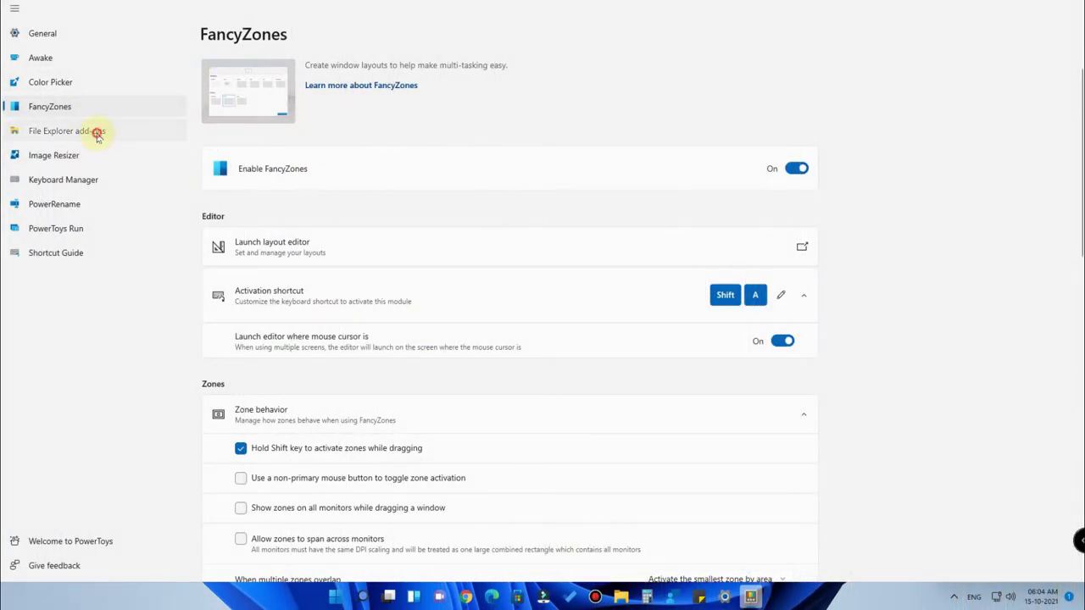
- View the File Explorer add-ons settings, and check which panes are shown in File Explorer's D: drive window
click(97, 133)
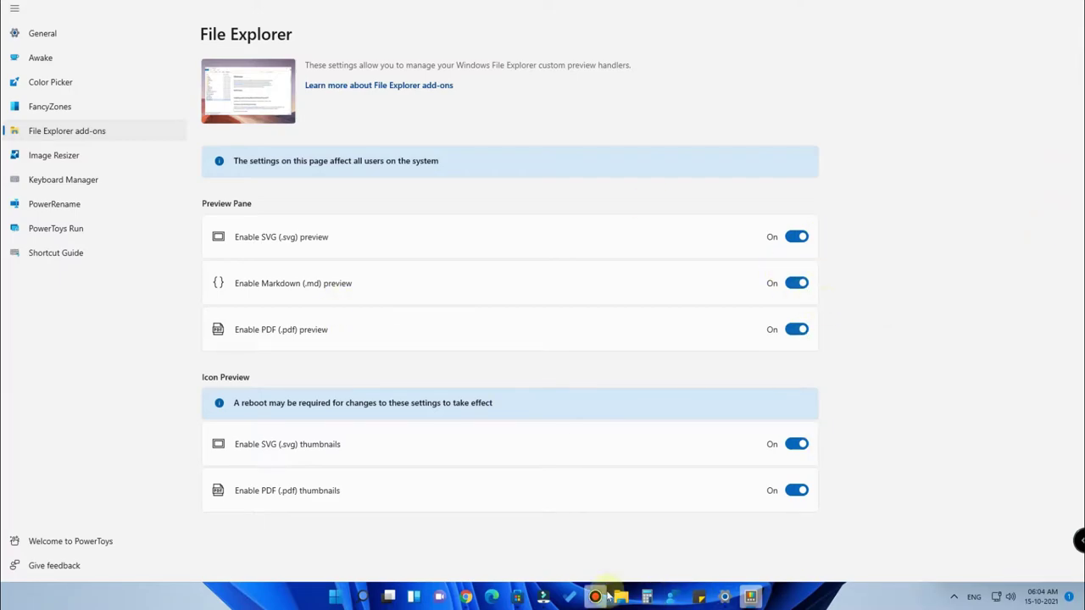
mouse_move(622, 593)
click(611, 540)
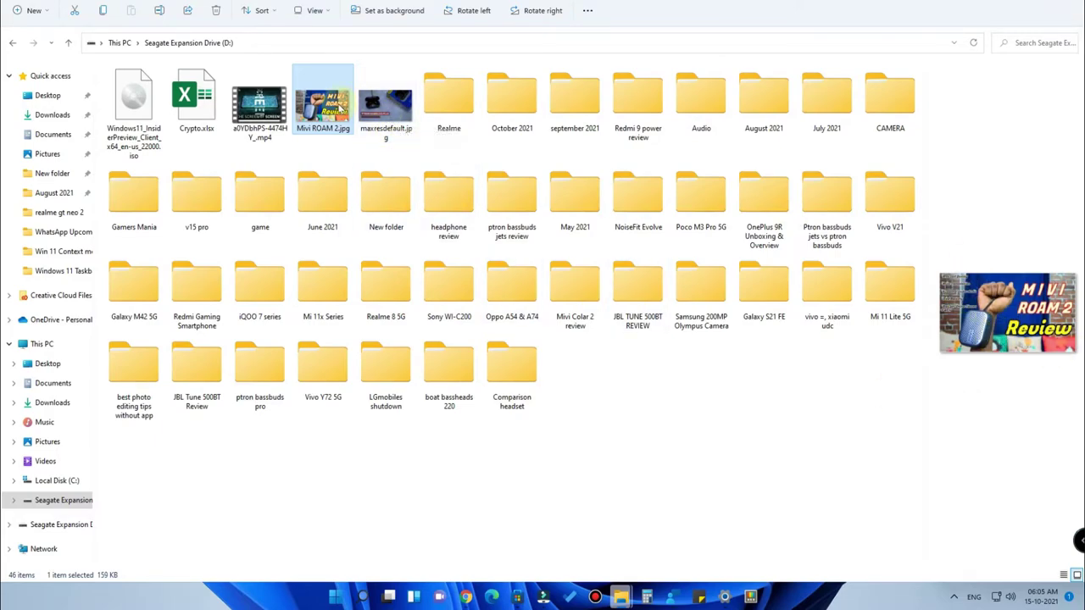
click(322, 15)
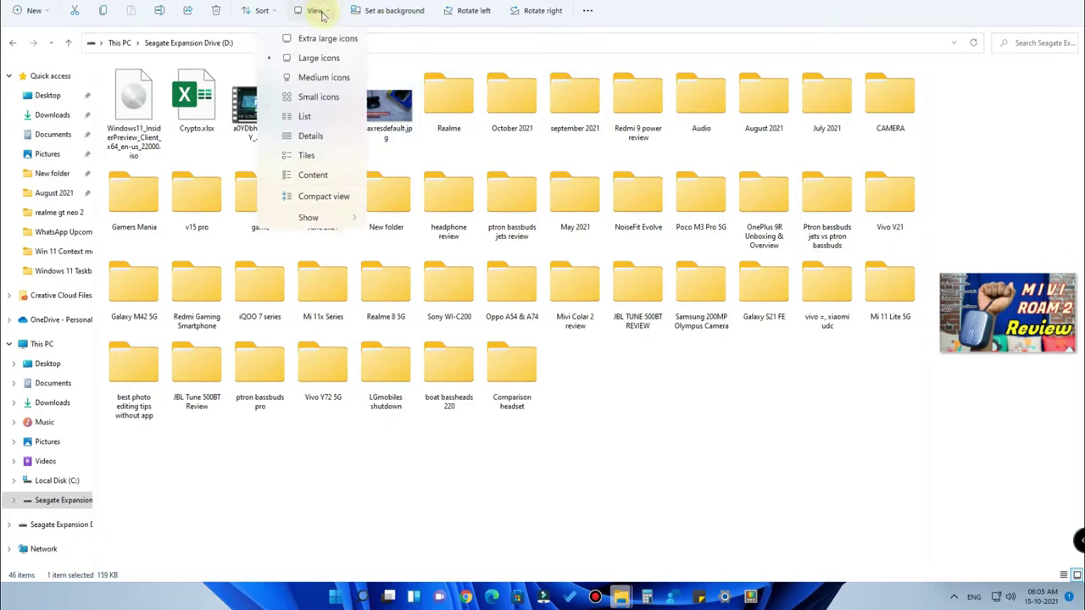
mouse_move(315, 218)
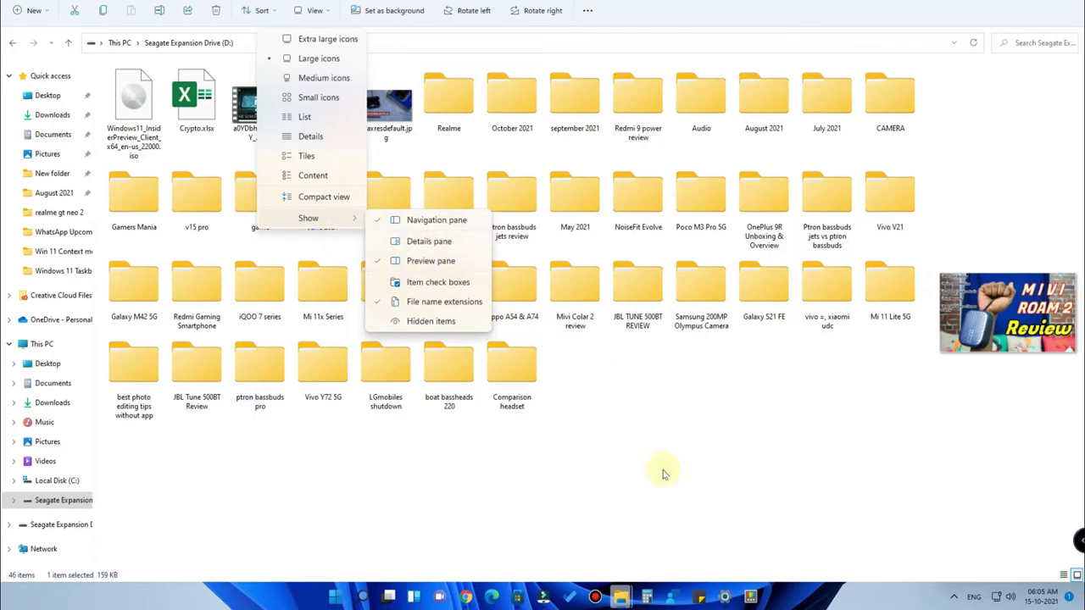
click(606, 458)
- Select the mp4 video, Mivi ROAM 2.jpg and maxresdefault.jpg in turn to check their previews
click(262, 106)
click(321, 106)
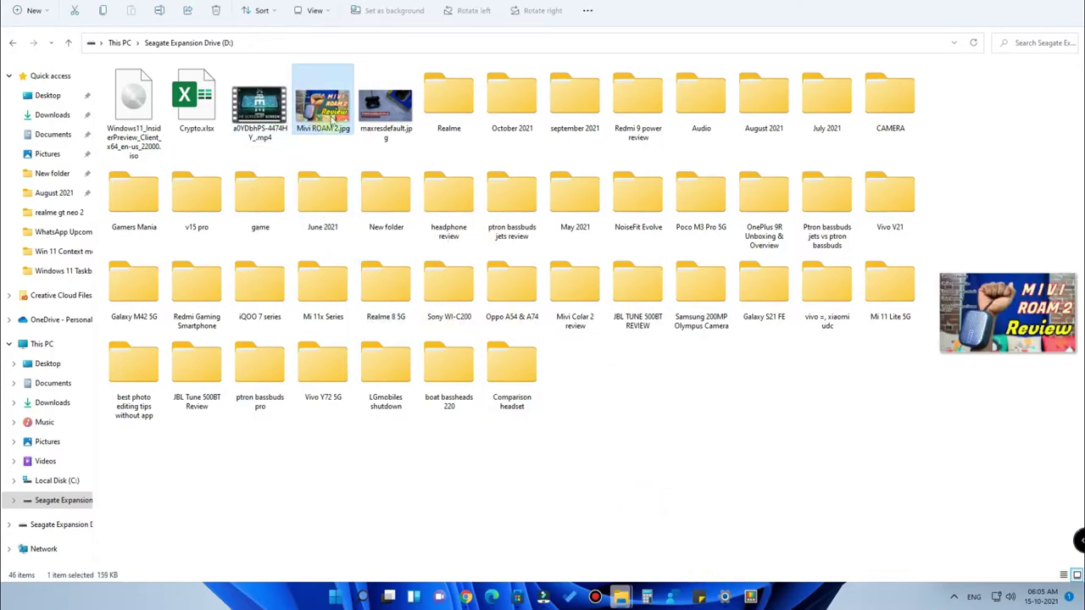
click(379, 119)
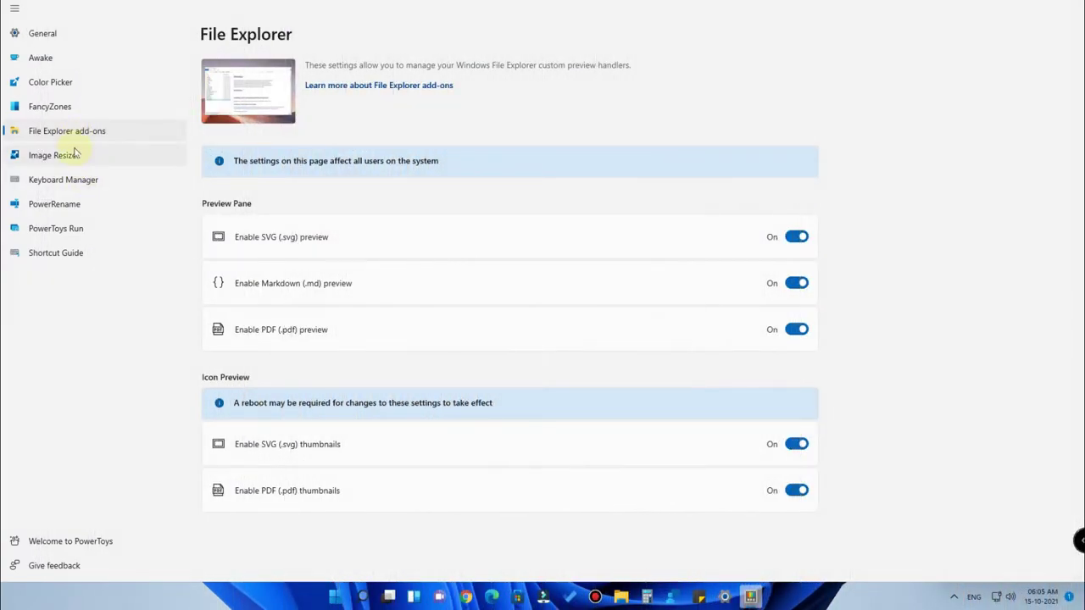
- Add a new size preset in the PowerToys Image Resizer settings, and view its editable name, fit, dimensions and unit
click(74, 158)
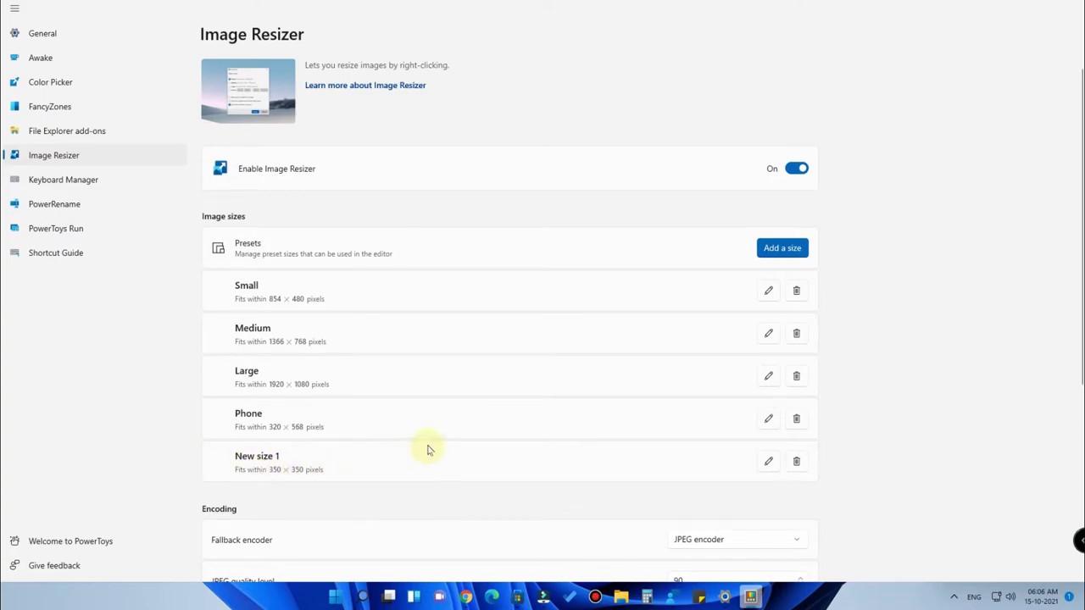
click(782, 247)
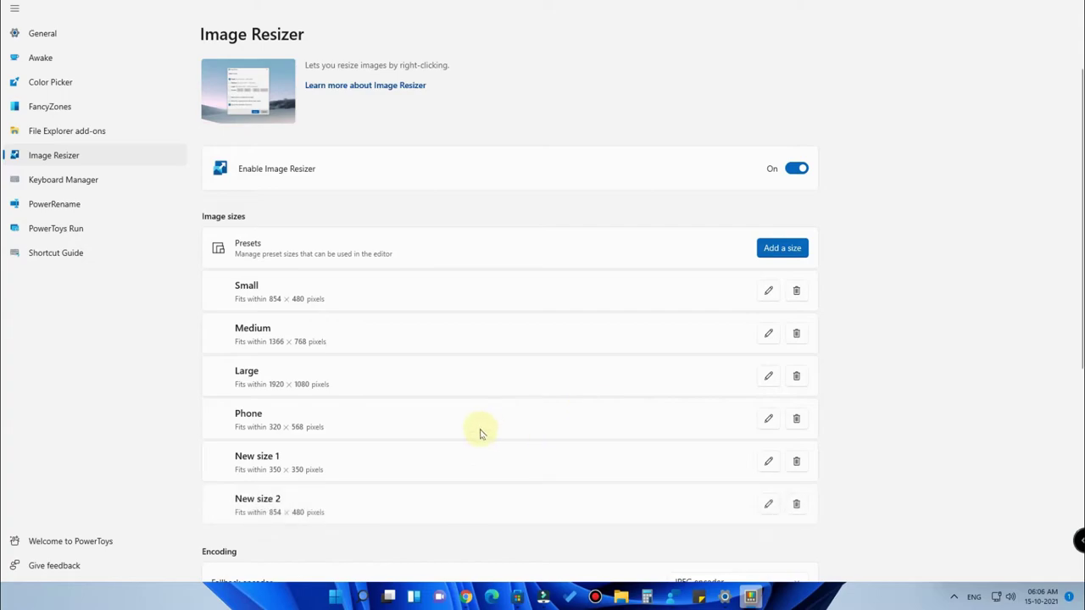
click(768, 504)
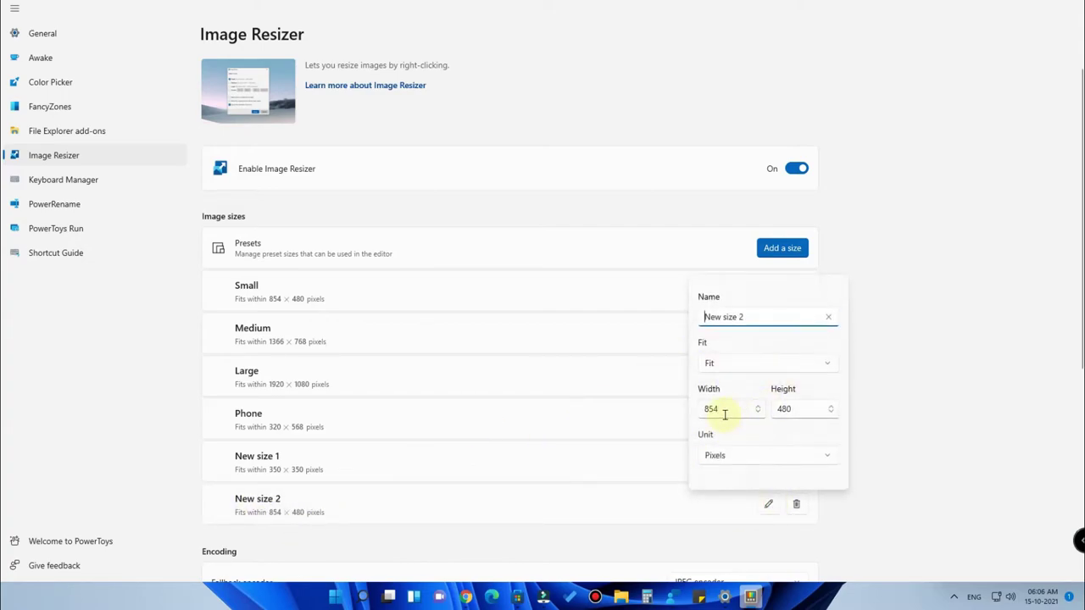
click(887, 322)
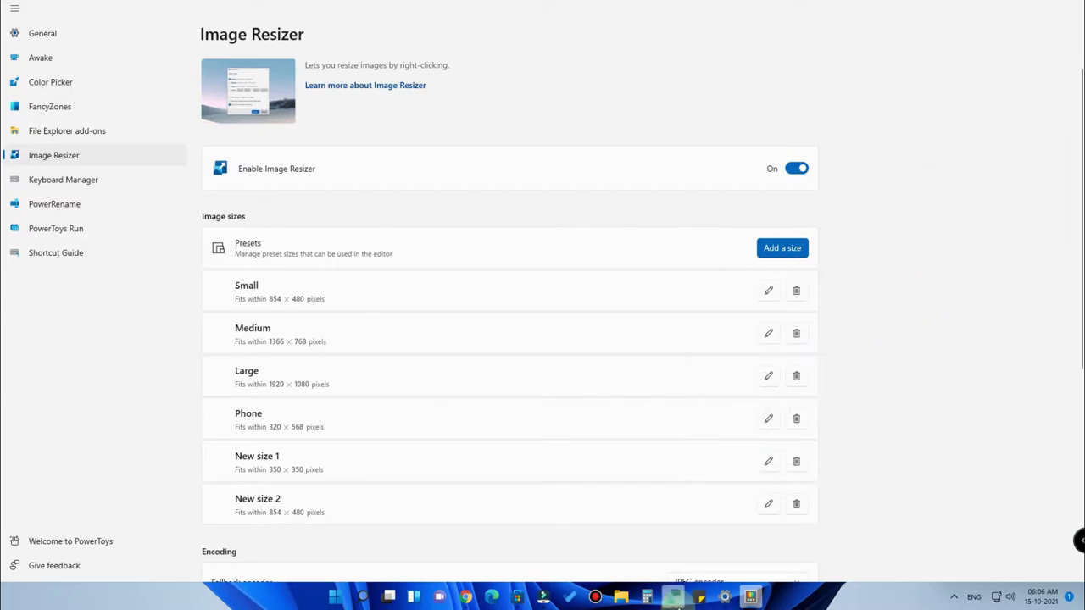
- Switch to File Explorer's D: drive, view maxresdefault.jpg at its original size and close the image
mouse_move(624, 600)
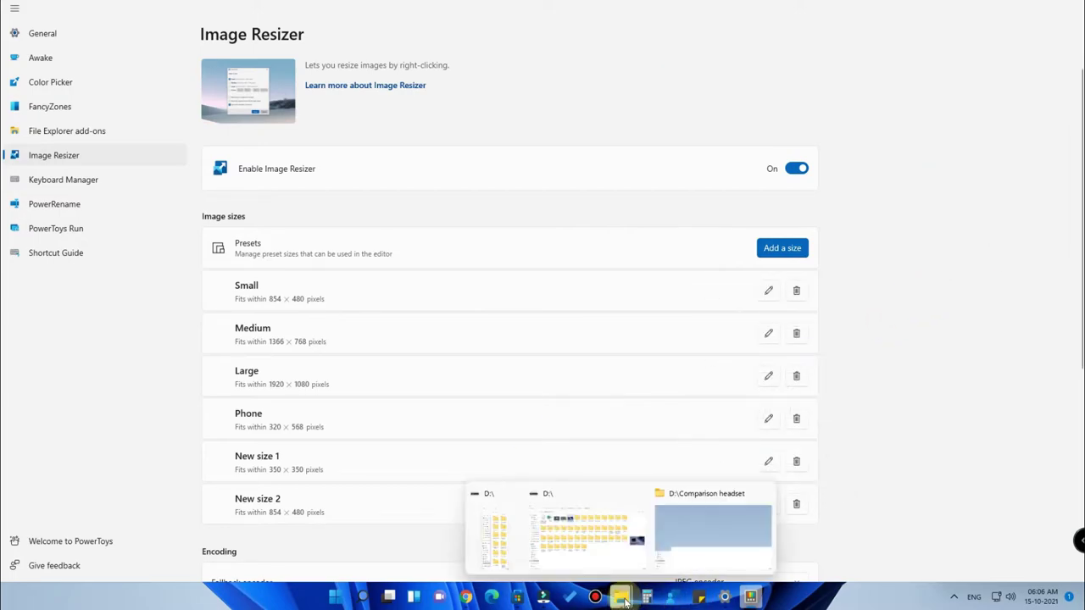
click(605, 551)
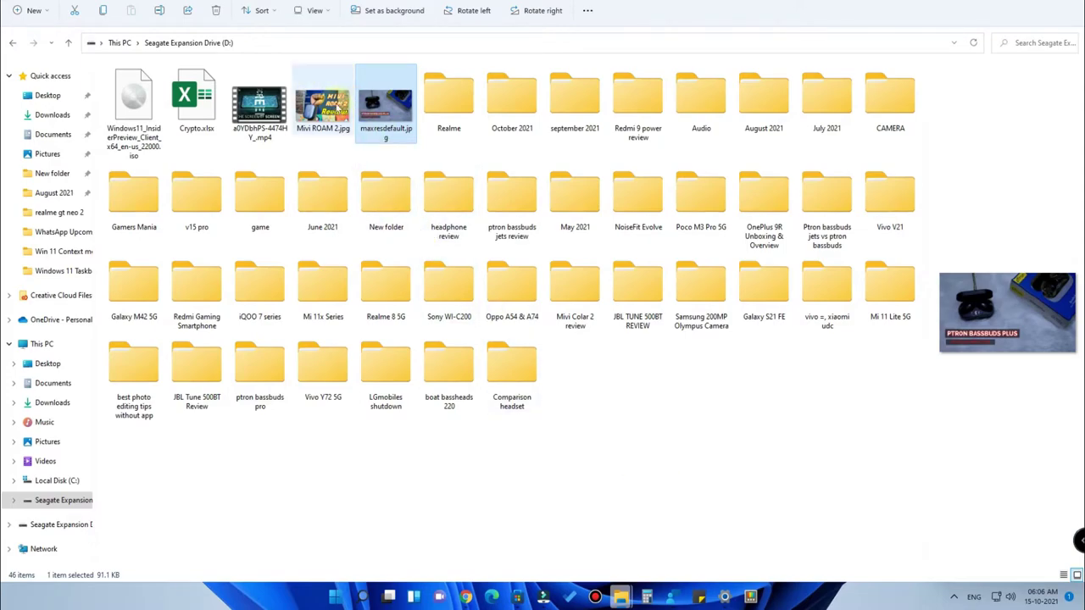
double_click(368, 101)
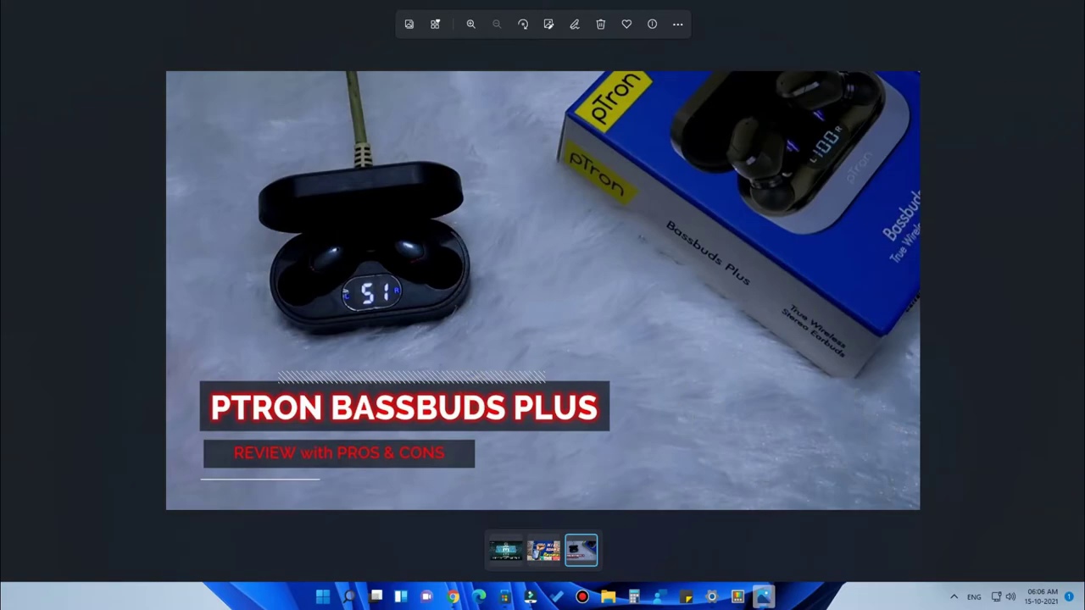
click(1068, 10)
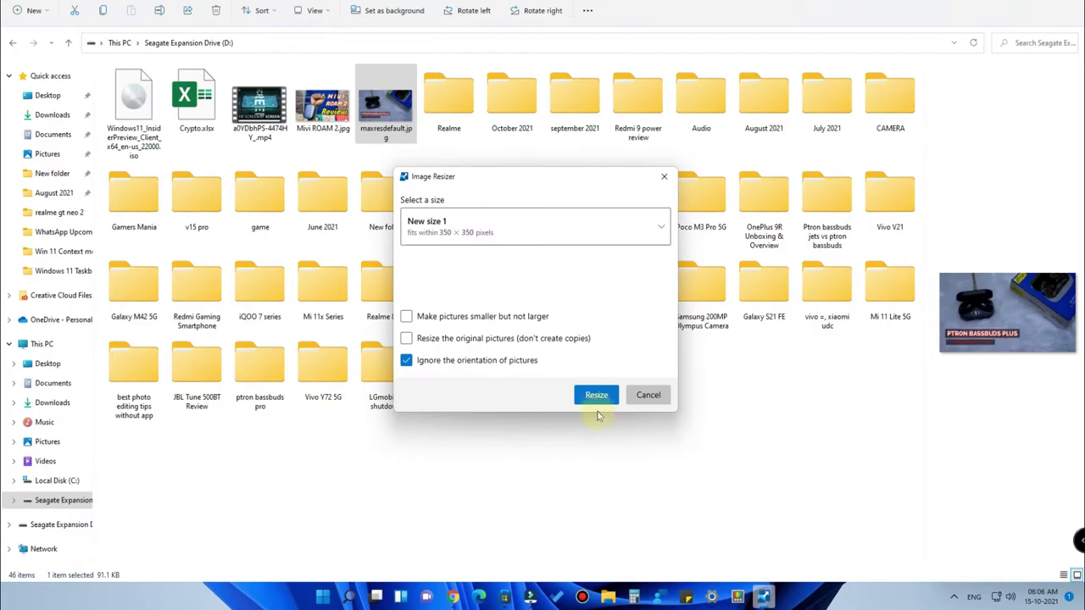
- Resize maxresdefault.jpg as a copy with Image Resizer, using the New size 1 preset of 350 × 350 pixels
click(596, 396)
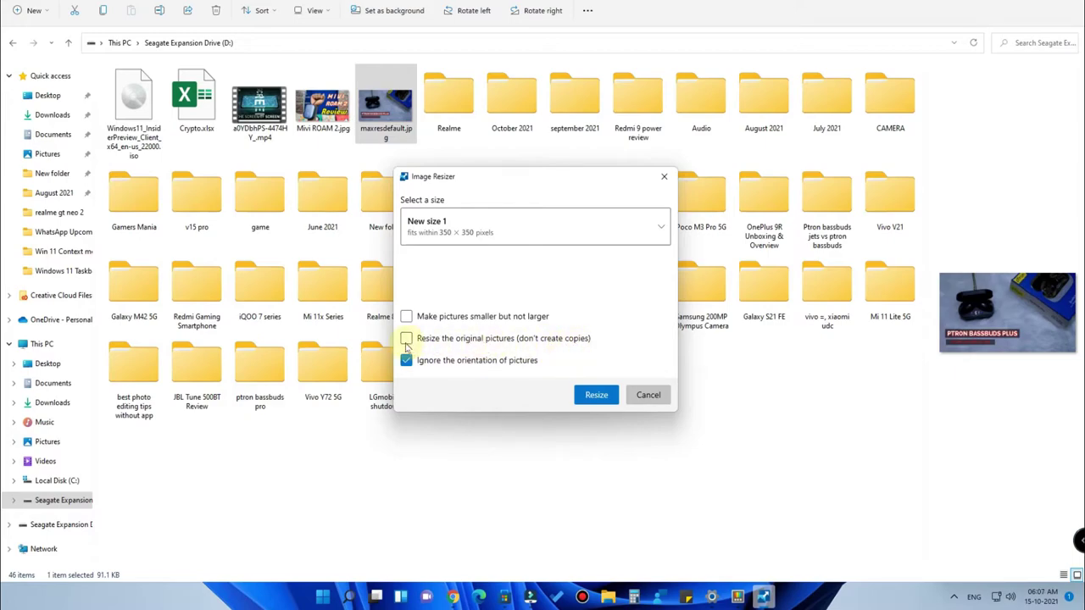
click(598, 400)
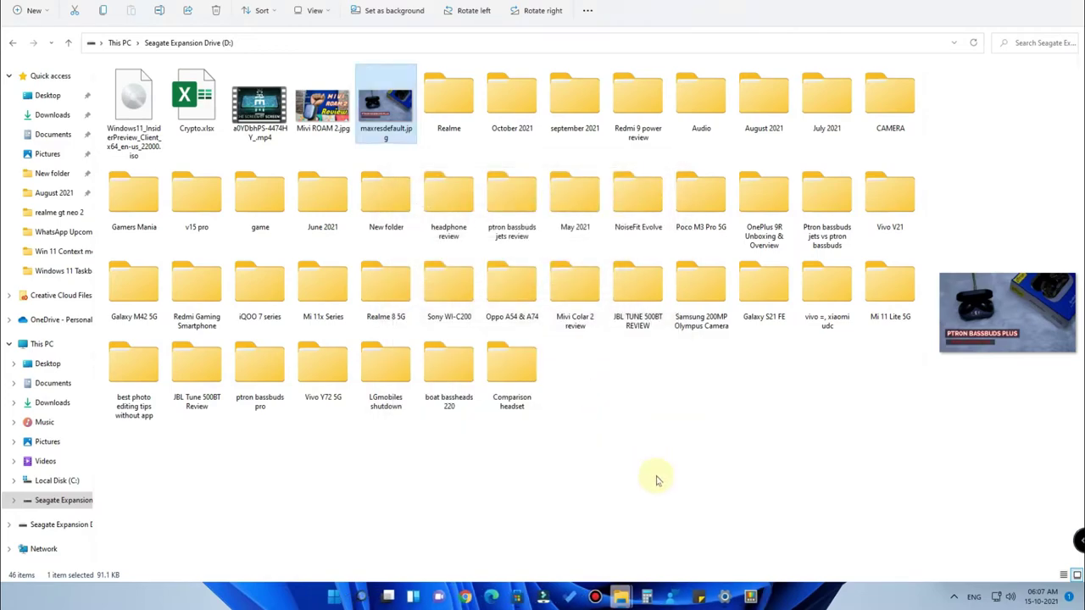
click(696, 370)
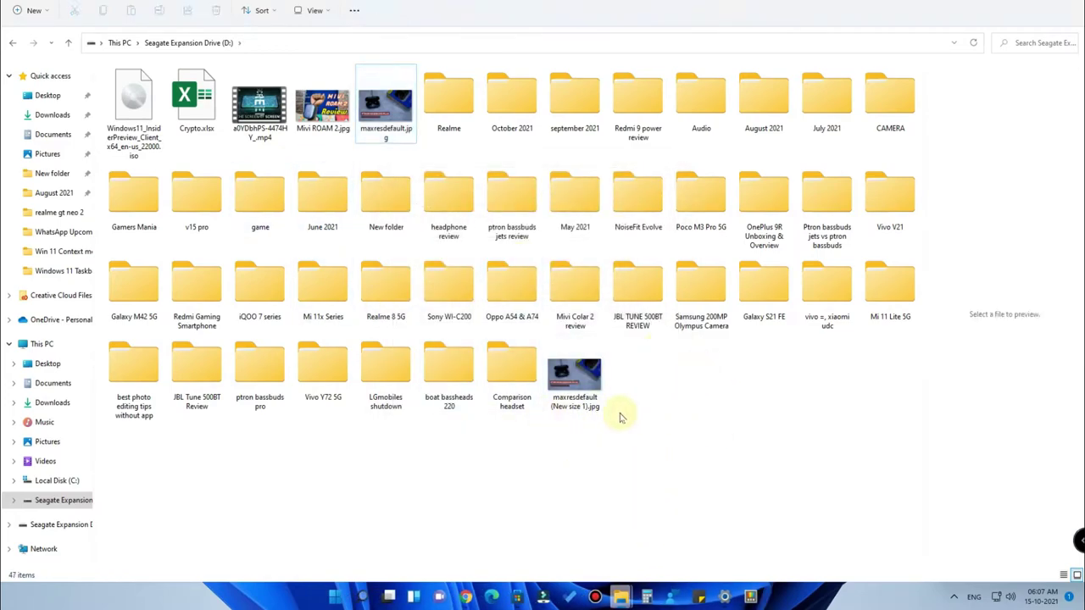
- Open the resized copy maxresdefault (New size 1).jpg and the original maxresdefault.jpg in turn to compare their dimensions, closing each
mouse_move(604, 413)
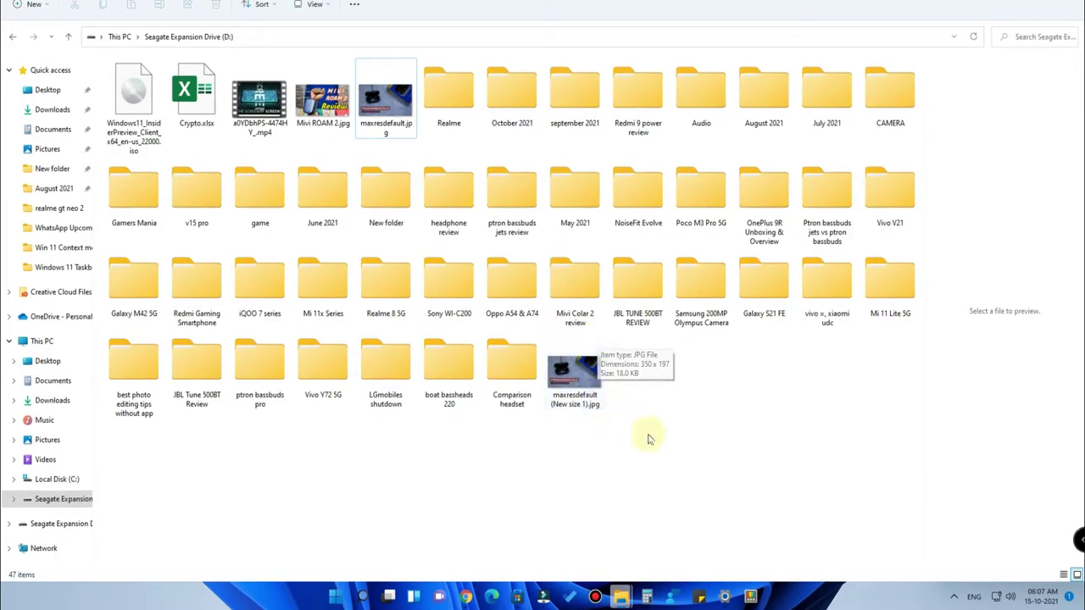
click(582, 383)
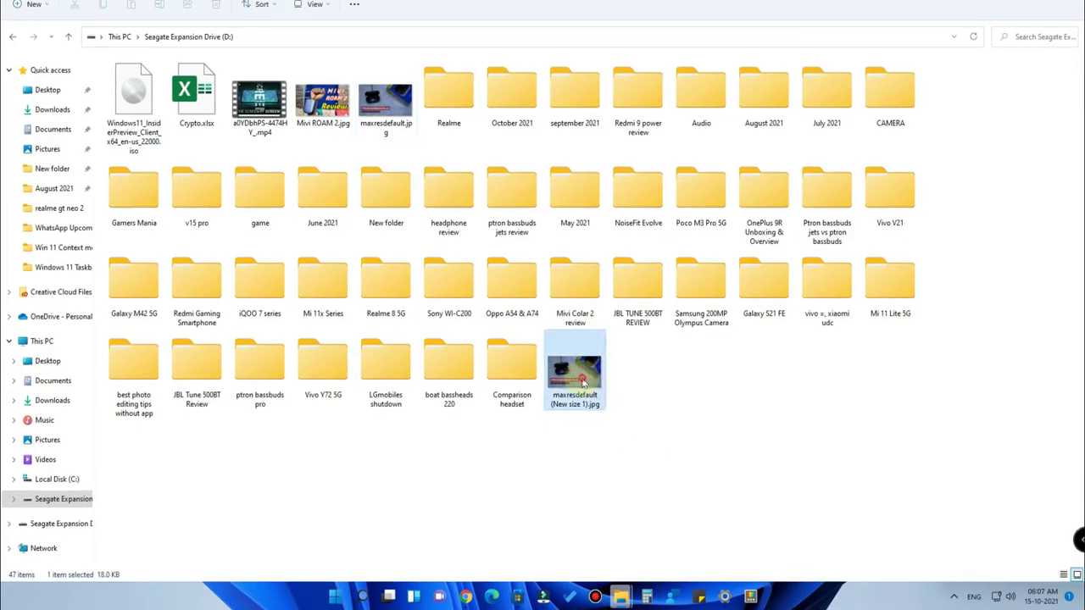
double_click(581, 383)
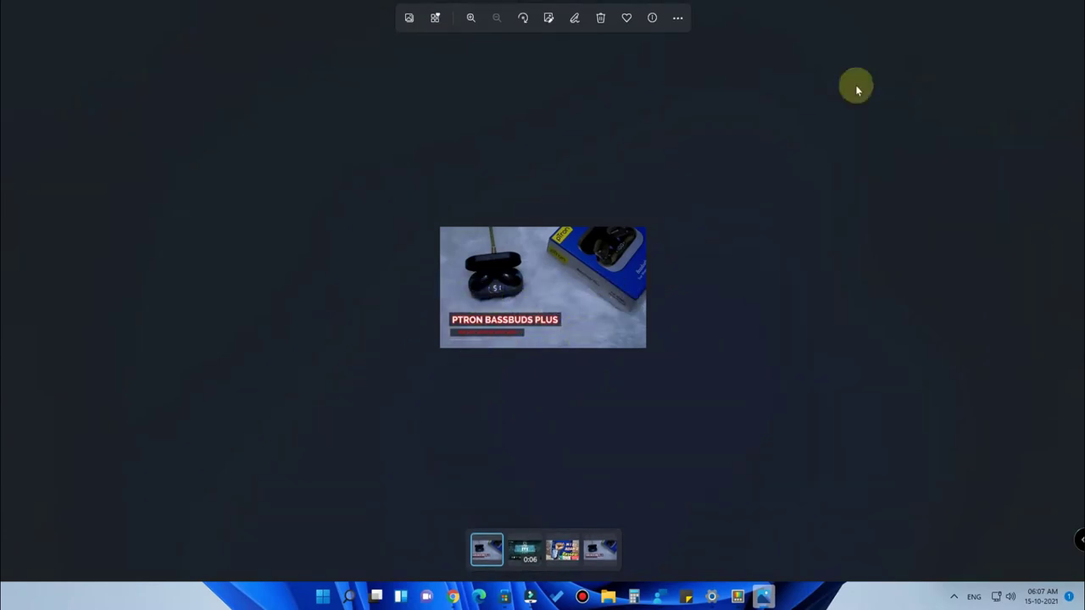
key(alt+F4)
click(383, 97)
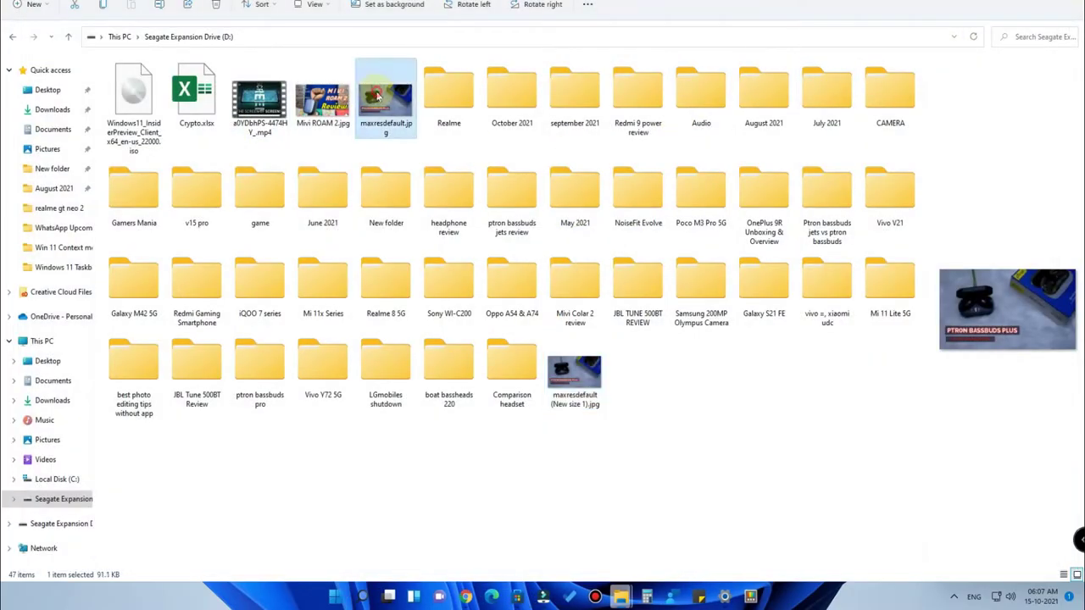
double_click(379, 97)
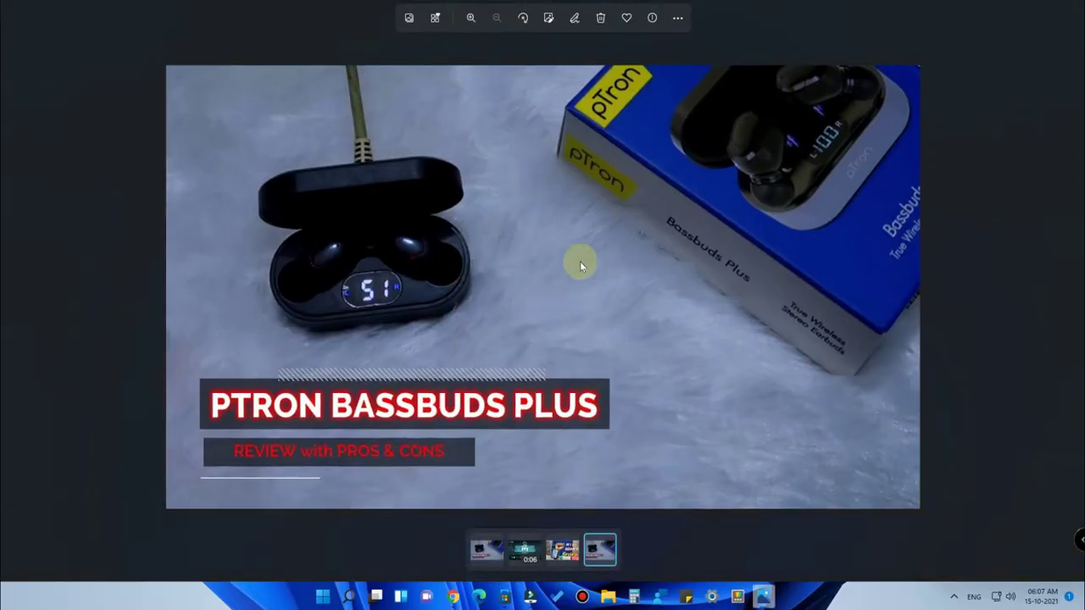
key(alt+F4)
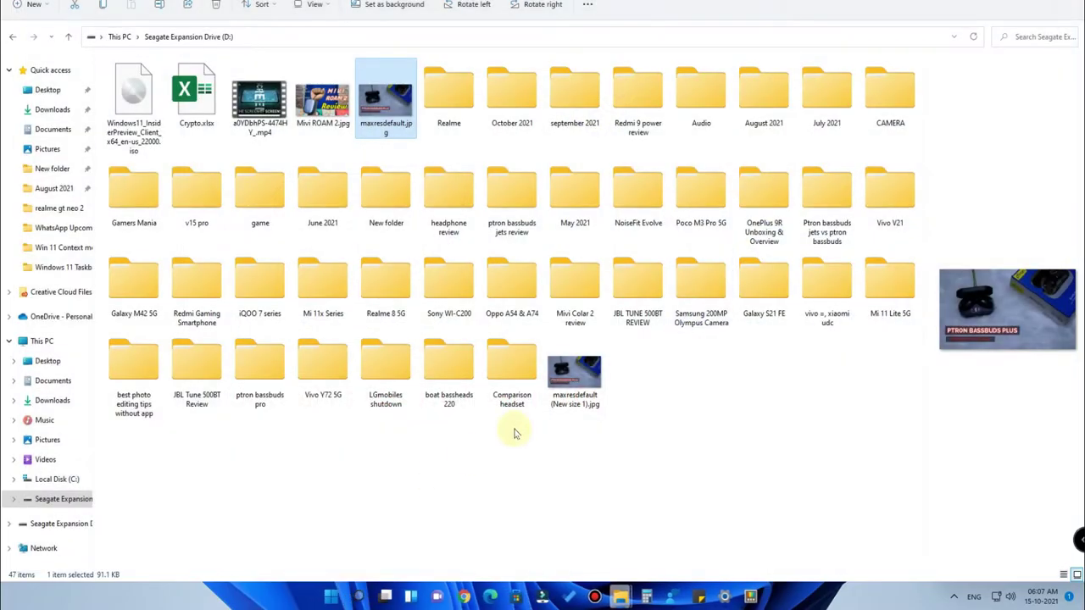
- Reopen and close the resized copy, and select the original and the copy alternately to compare their file sizes
click(574, 386)
double_click(574, 386)
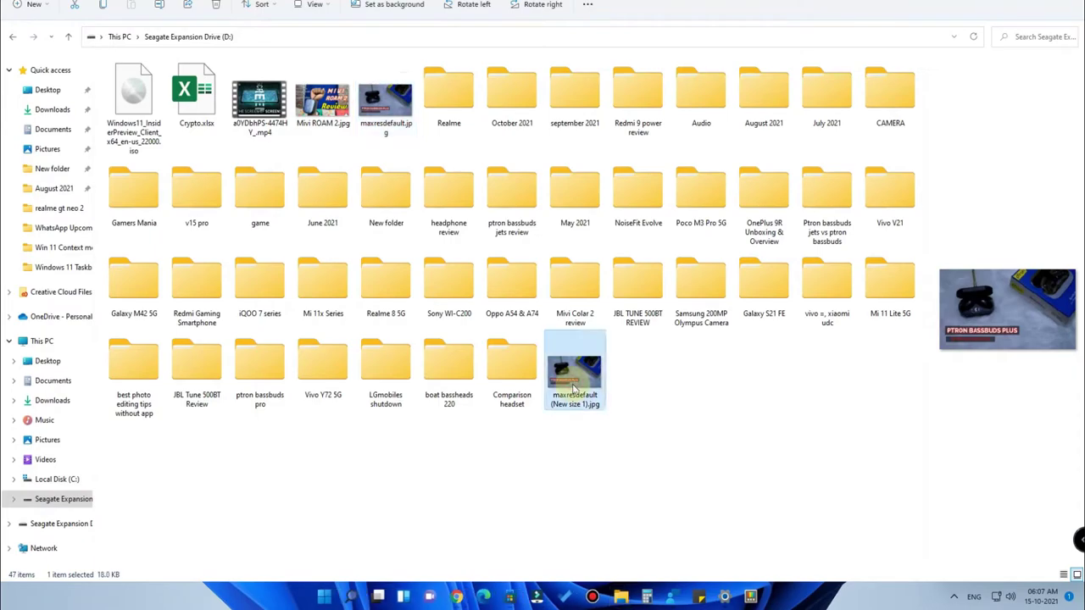
key(alt+F4)
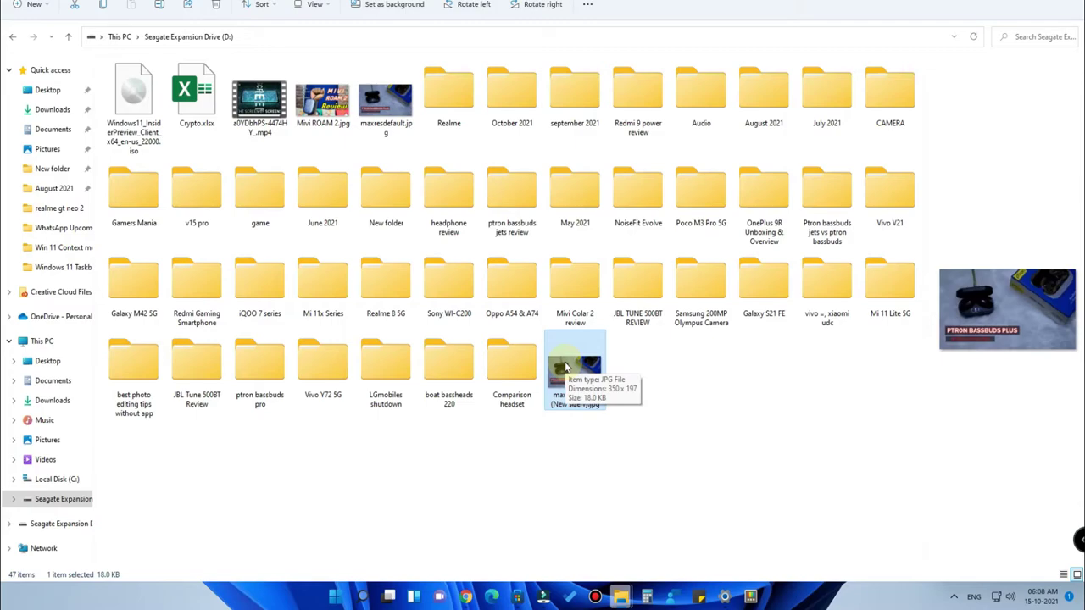
click(388, 92)
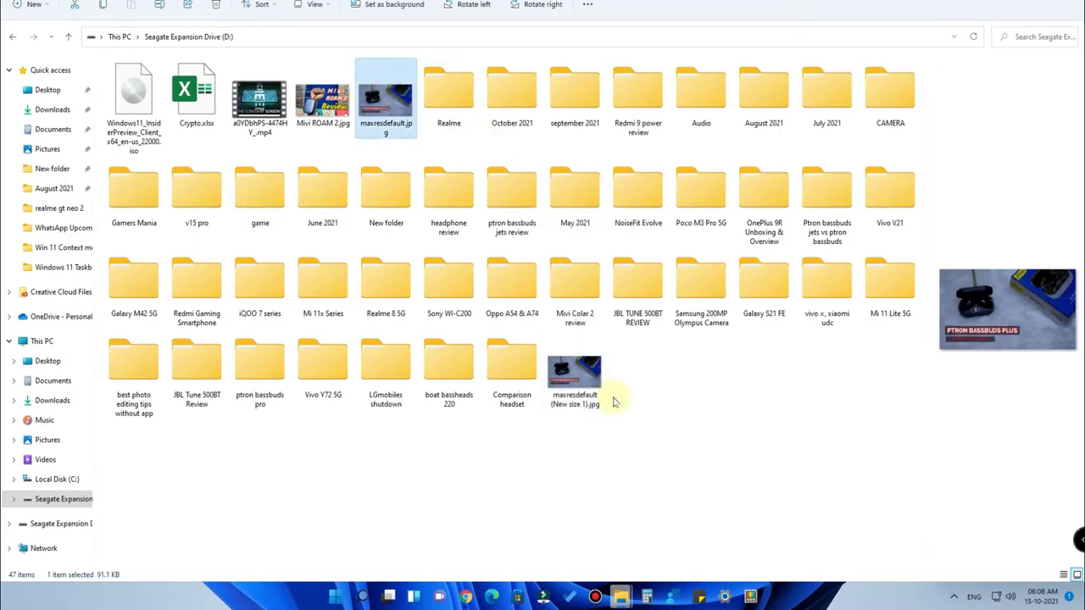
click(576, 395)
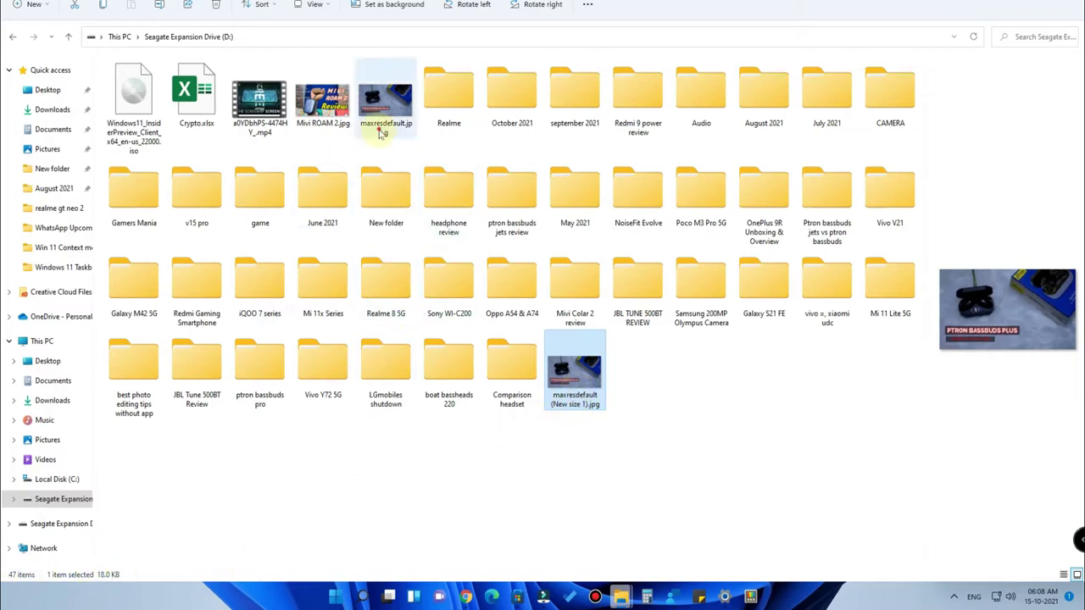
click(385, 97)
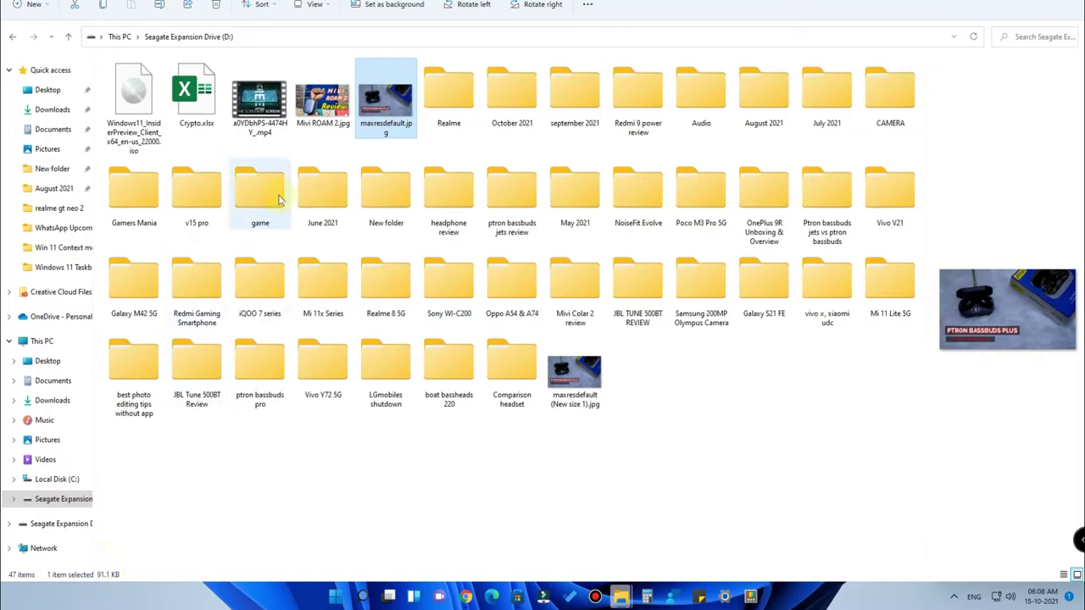
- Select the resized image copy, switch back to PowerToys, and enable Keyboard Manager
click(596, 378)
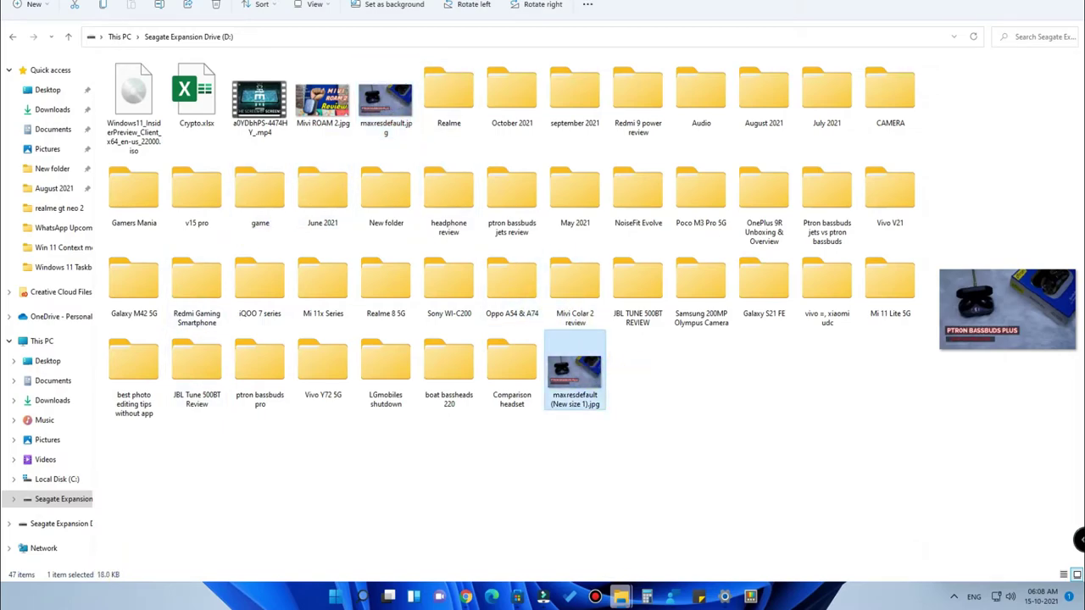
key(alt+Tab)
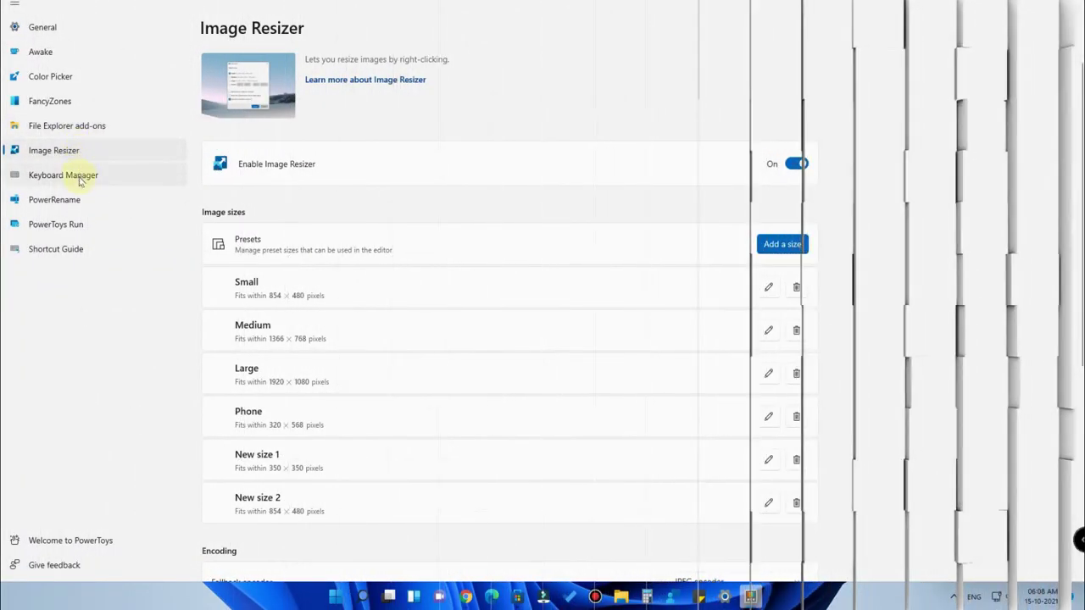
click(71, 177)
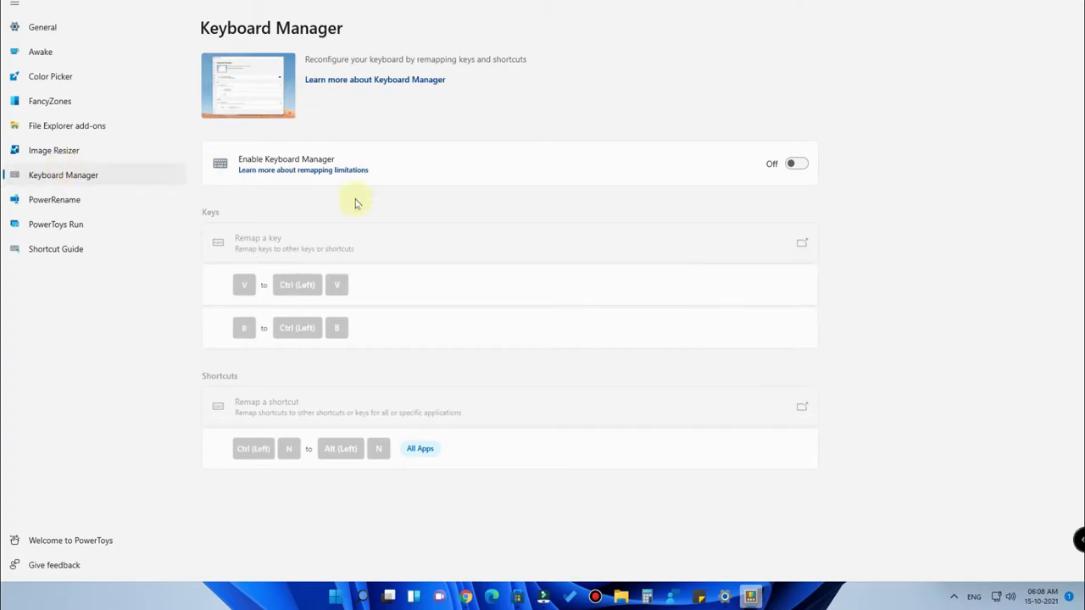
click(798, 164)
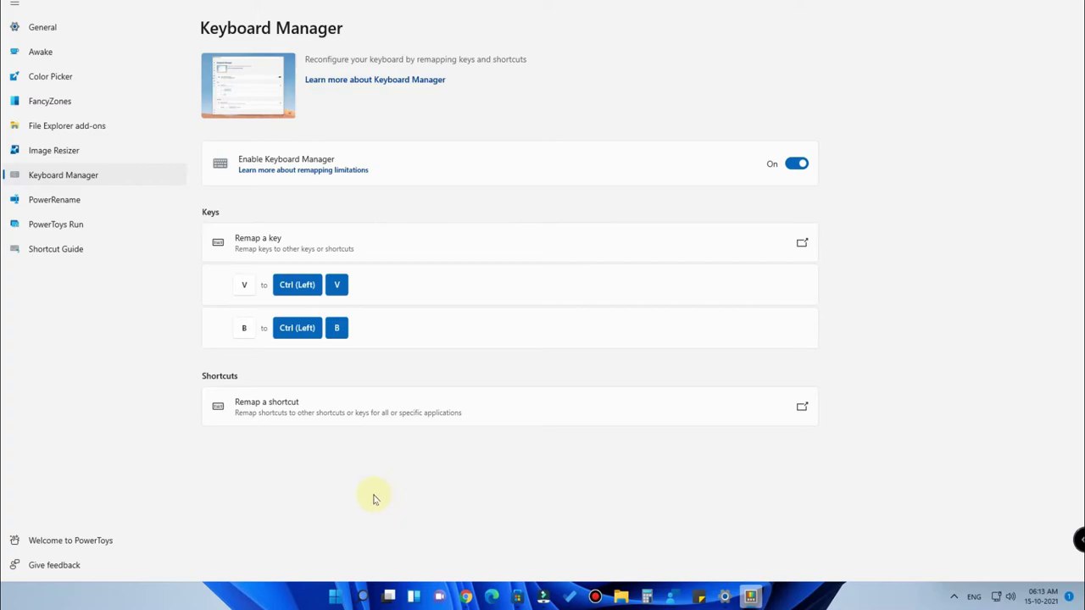
- Add a new shortcut remapping in Keyboard Manager with Alt (Left) + C as the original shortcut
click(263, 419)
click(757, 128)
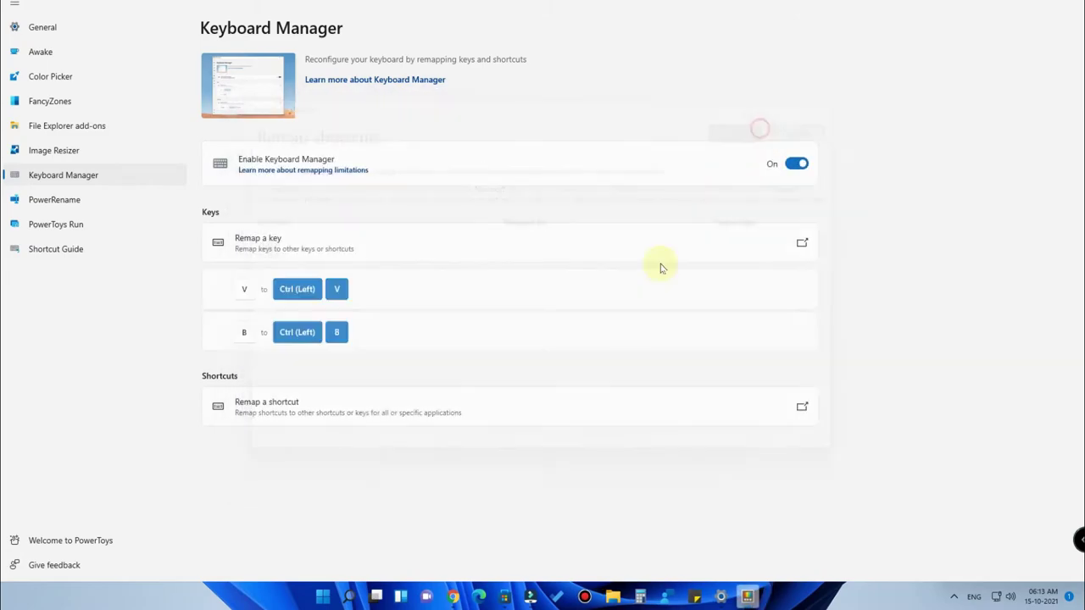
click(309, 412)
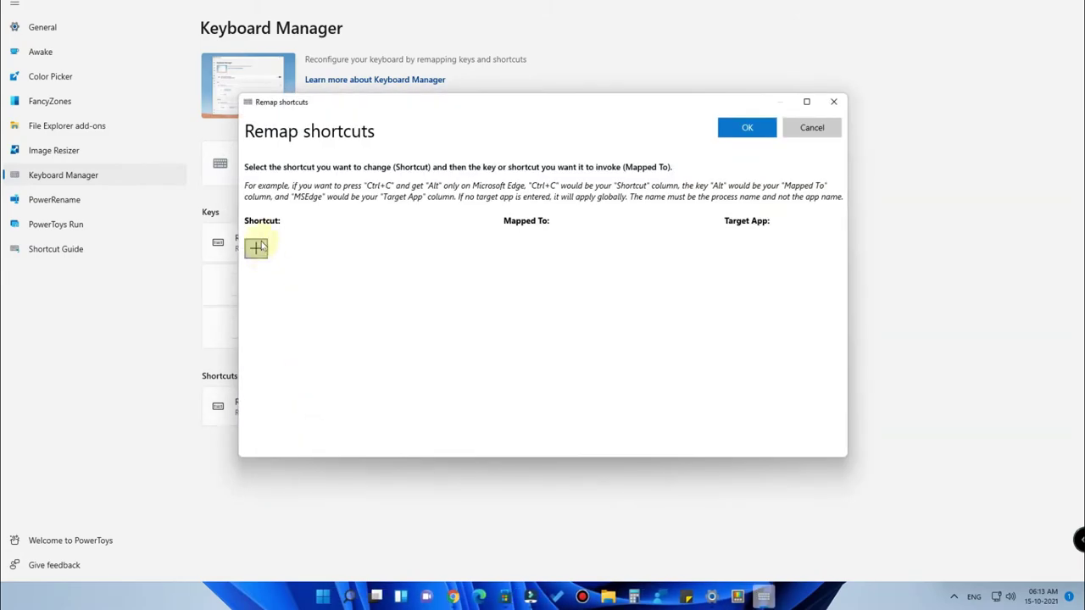
click(257, 246)
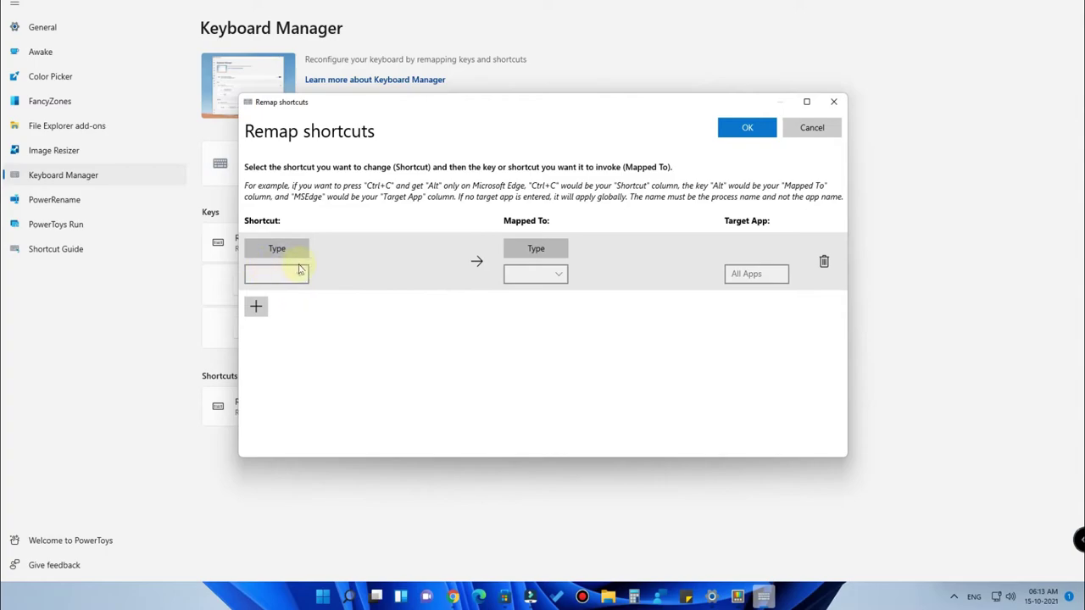
click(280, 251)
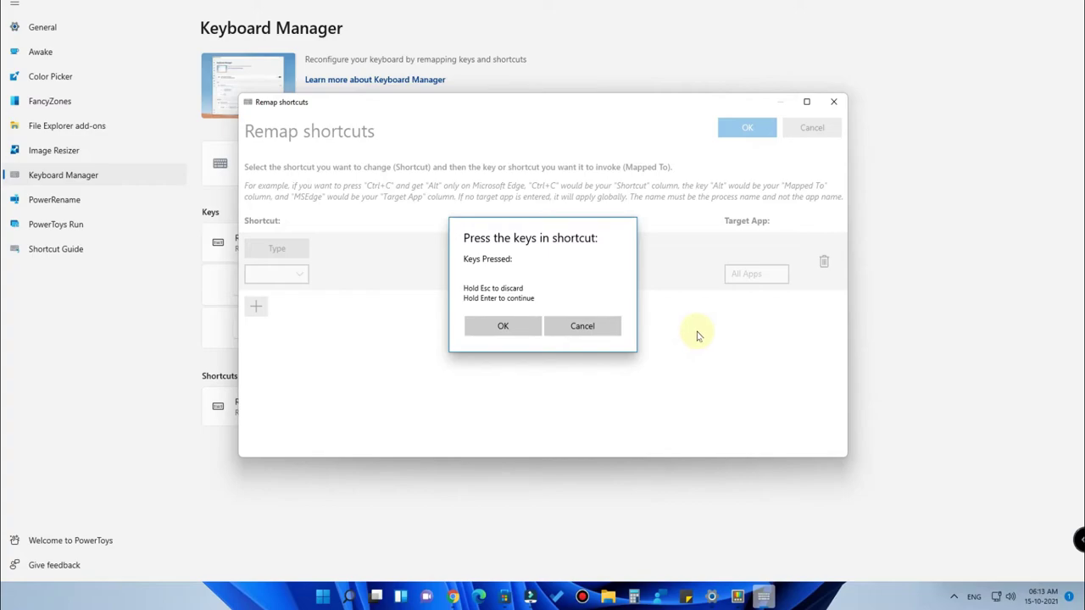
key(alt+c)
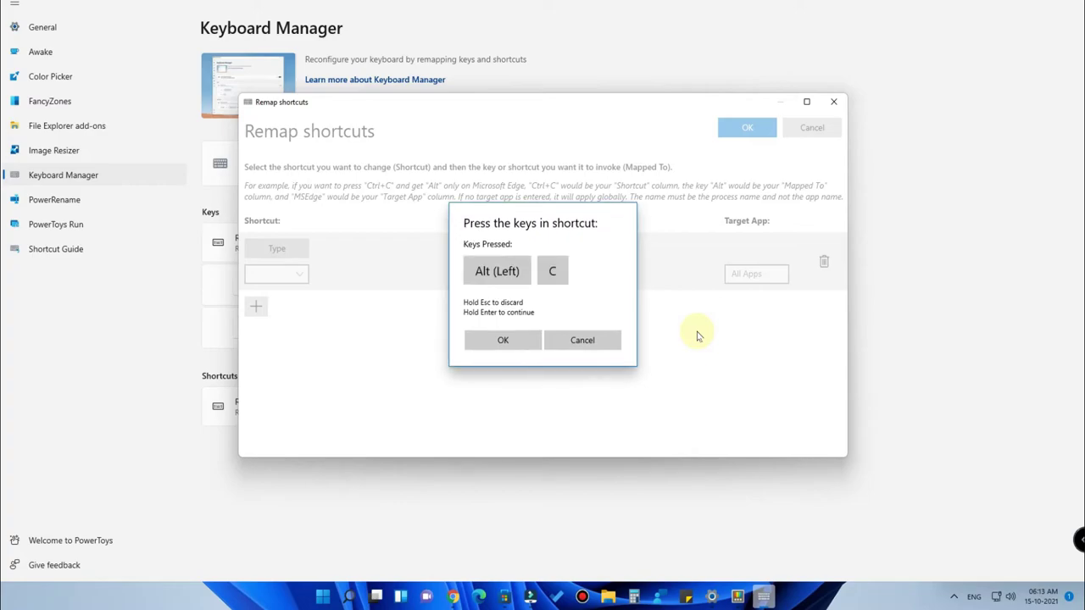
click(507, 331)
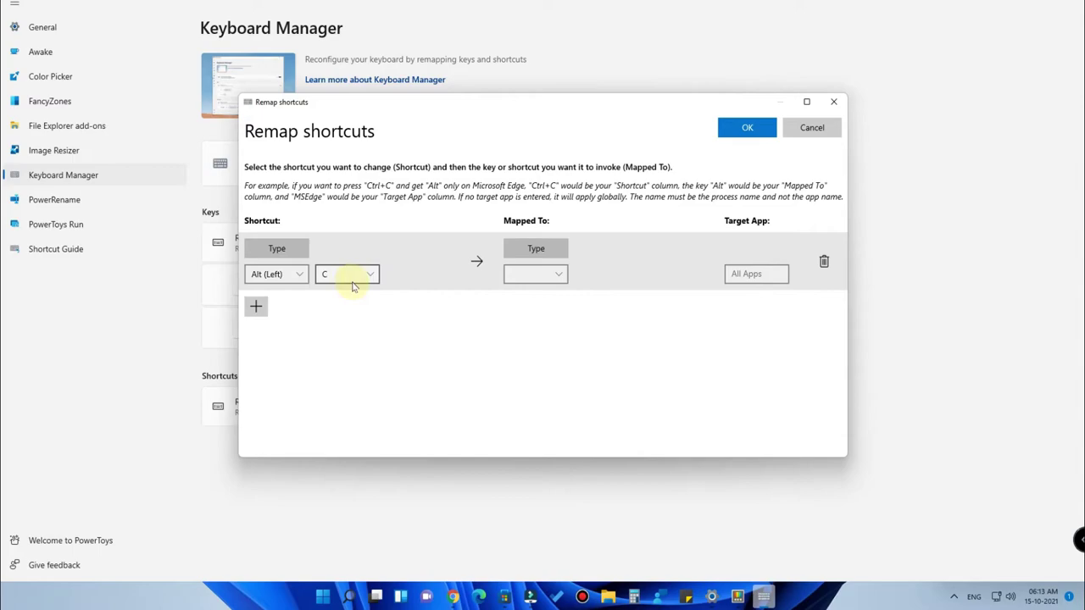
- Map the Alt (Left) + C shortcut to Ctrl (Left) + C for all apps and save the remapping
click(553, 250)
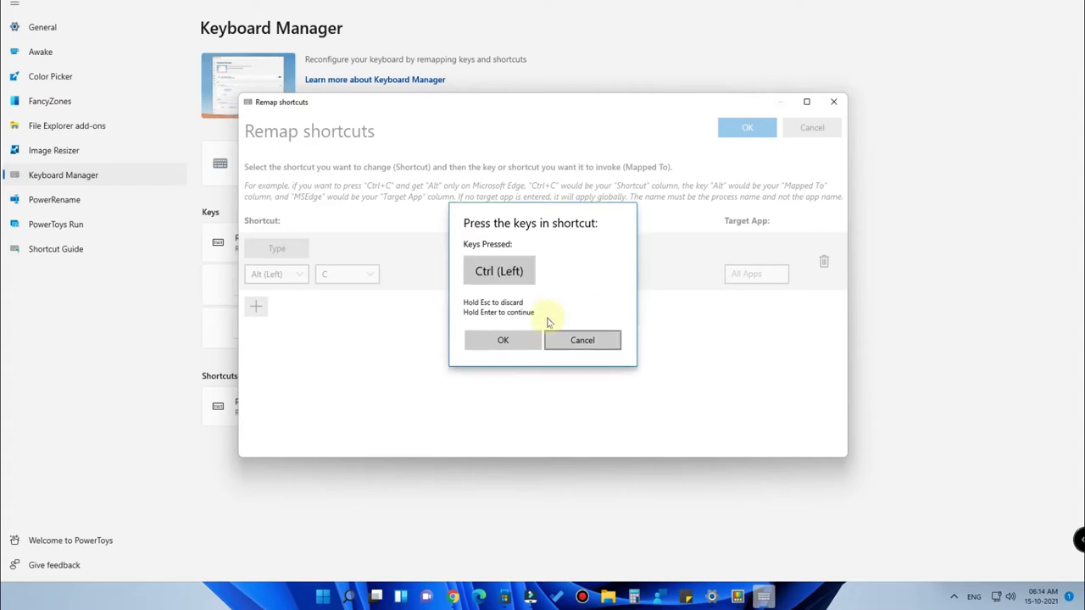
key(ctrl+c)
click(504, 341)
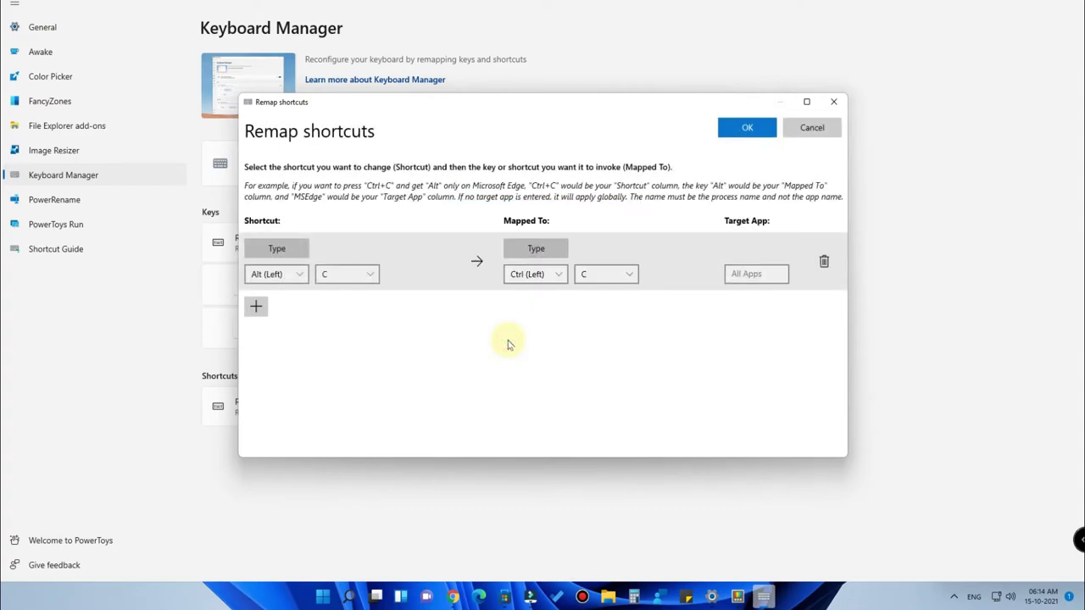
click(745, 130)
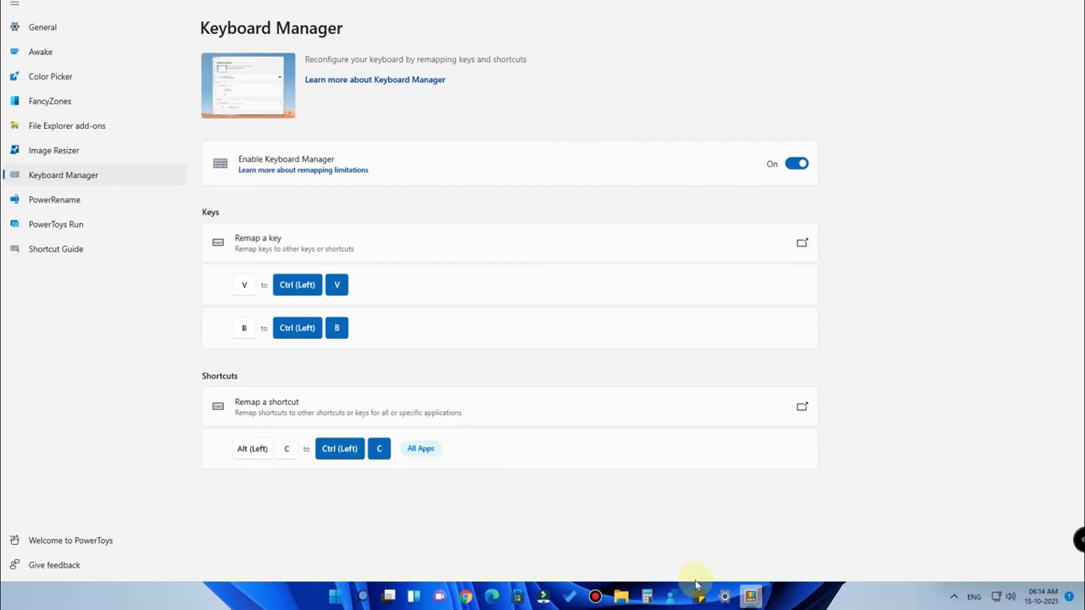
- Switch to File Explorer's D: drive and test the remapped Alt + C shortcut by duplicating maxresdefault (New size 1).jpg in the same folder
mouse_move(618, 595)
click(608, 521)
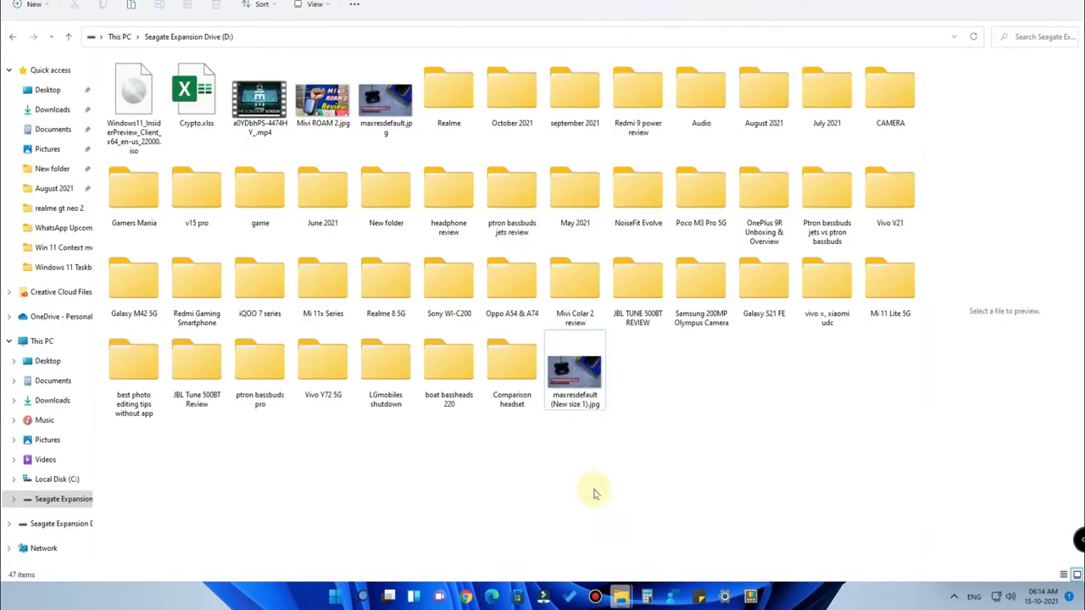
click(576, 379)
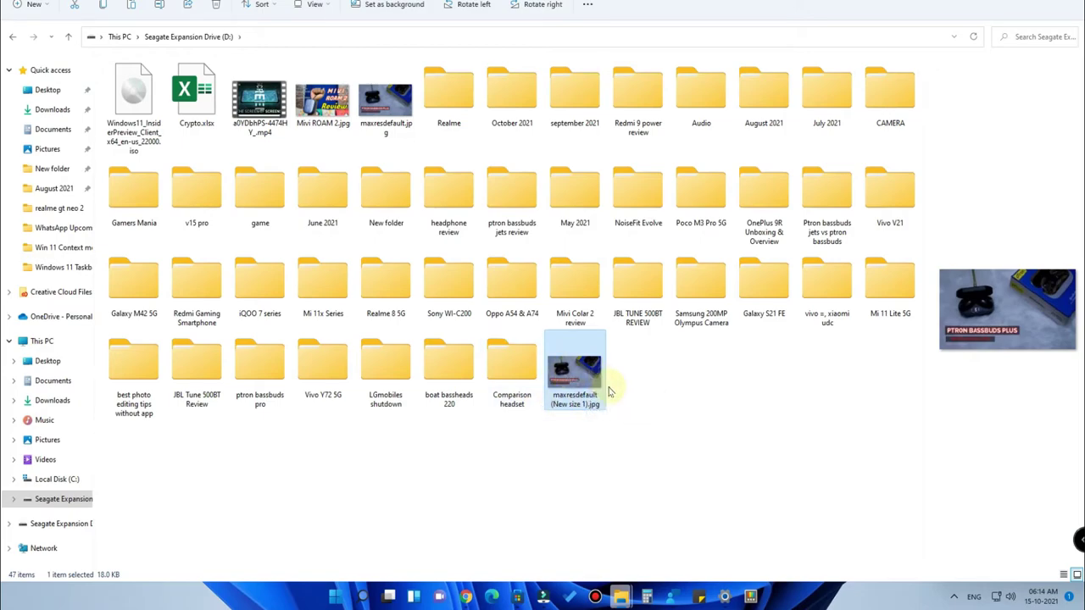
key(ctrl+v)
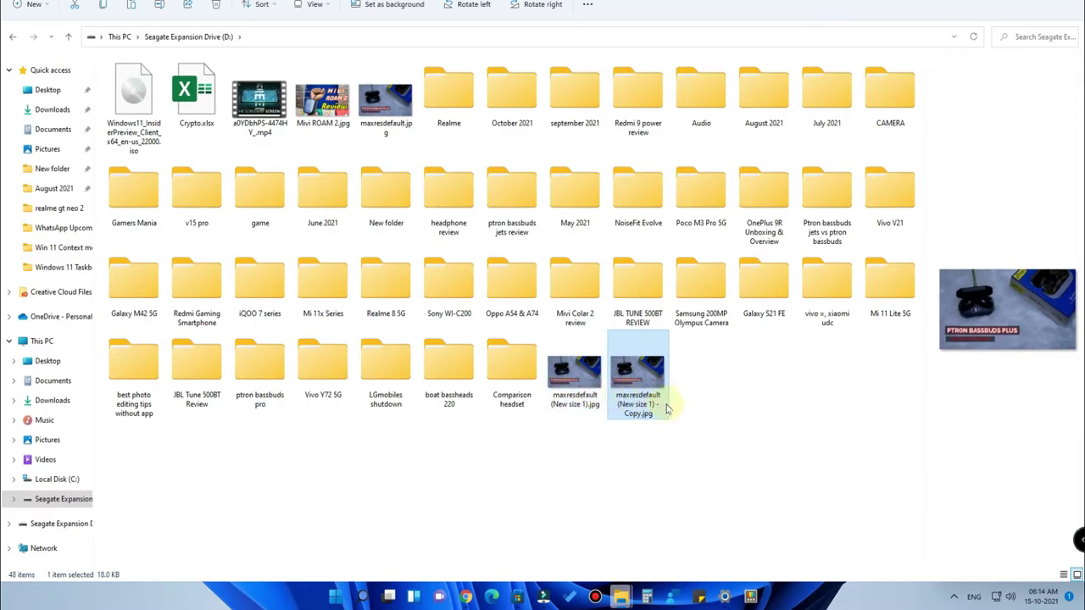
click(595, 467)
- Switch back to PowerToys, review the existing key mappings in Remap keys, and close that window
key(alt+Tab)
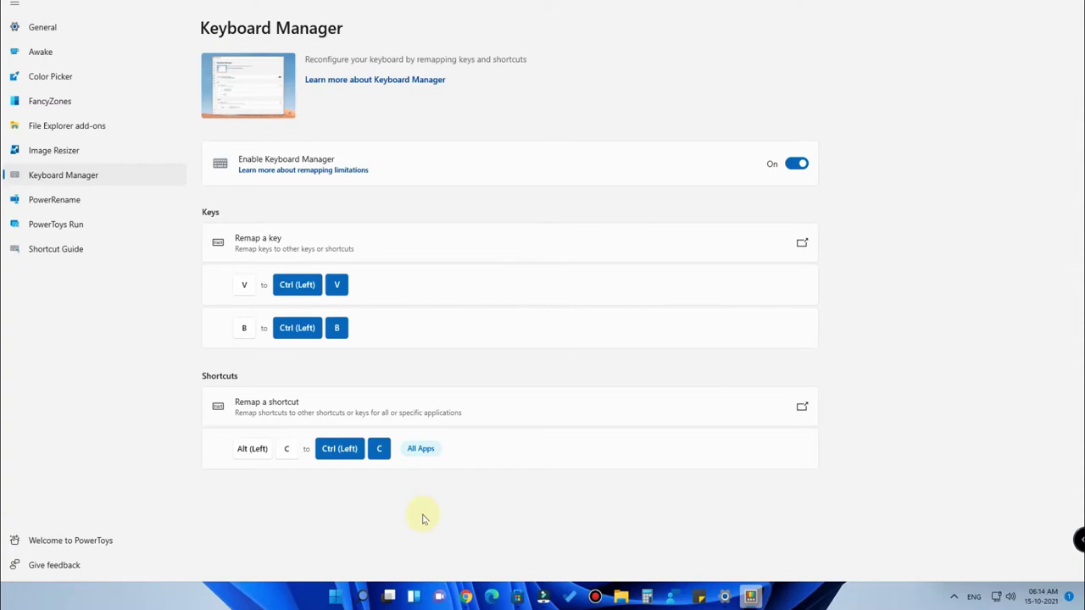
mouse_move(465, 597)
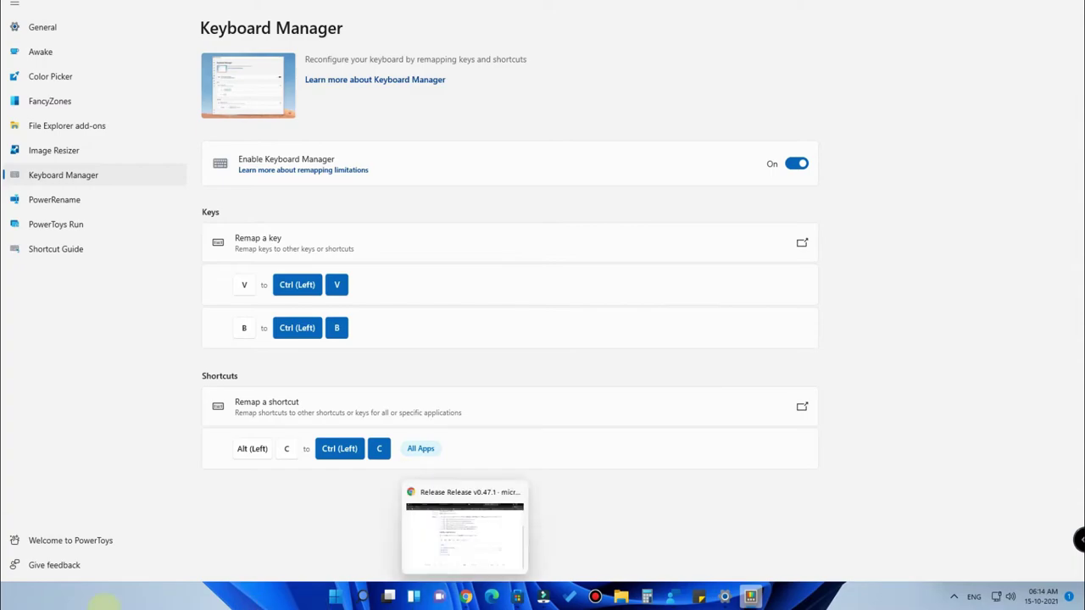
click(275, 248)
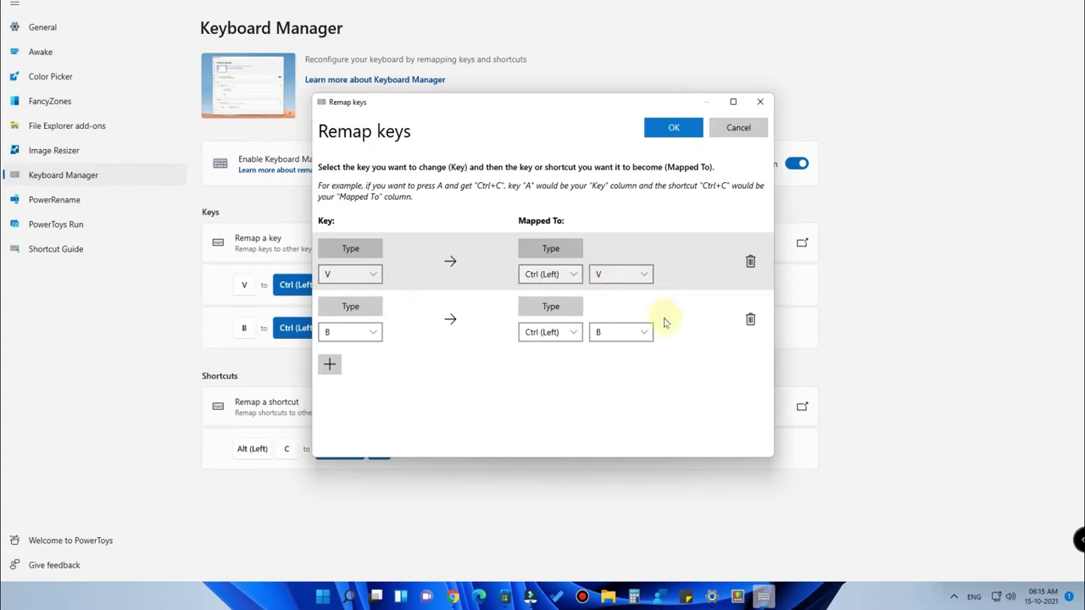
key(Return)
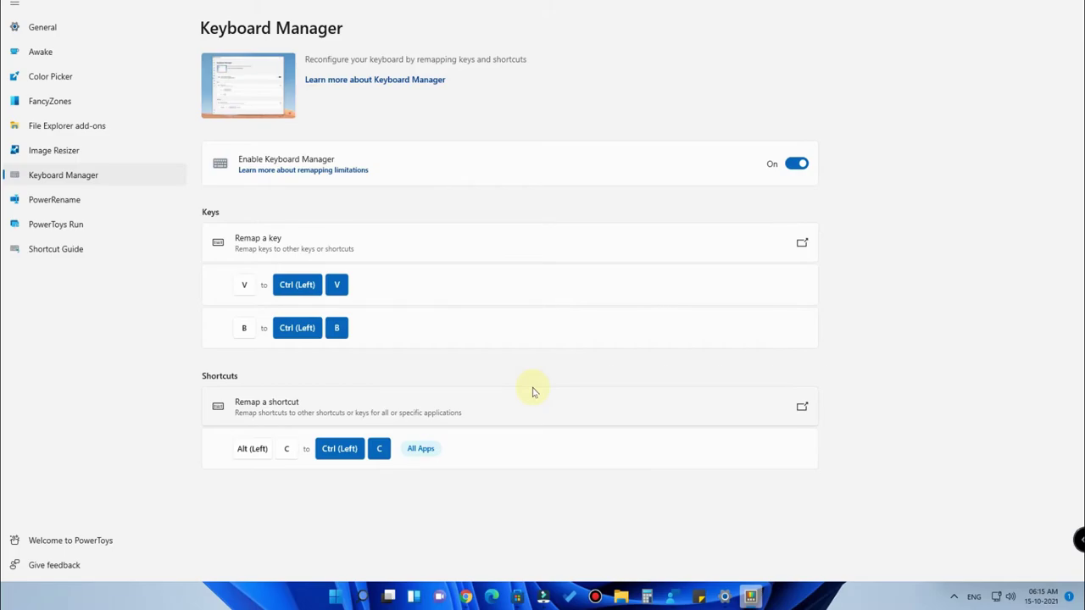
- Show the PowerRename settings, and open the Comparison headset folder on the D: drive in File Explorer
click(57, 202)
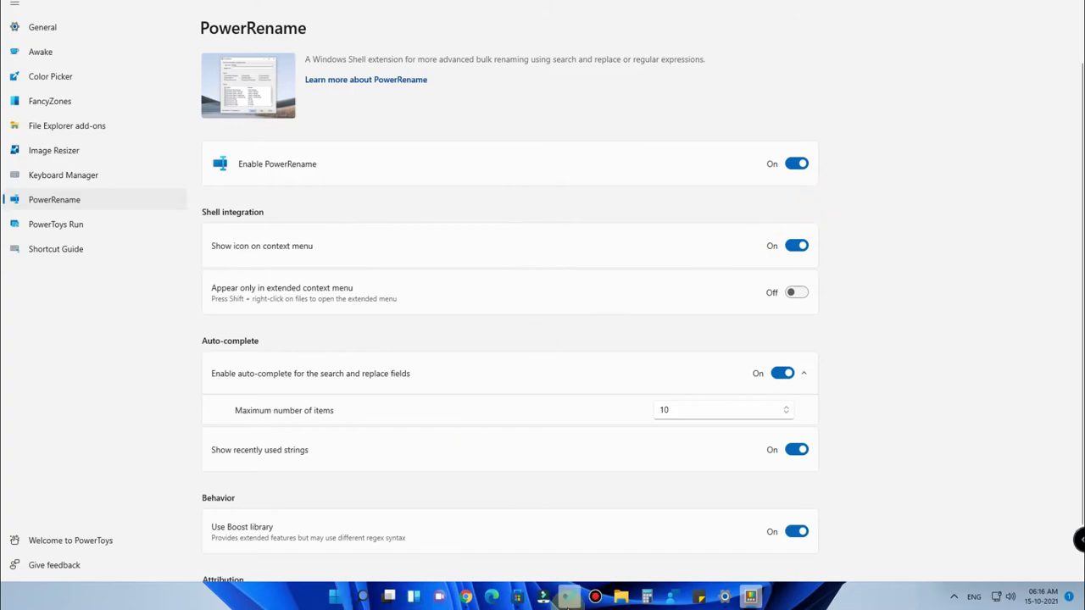
click(621, 597)
double_click(512, 373)
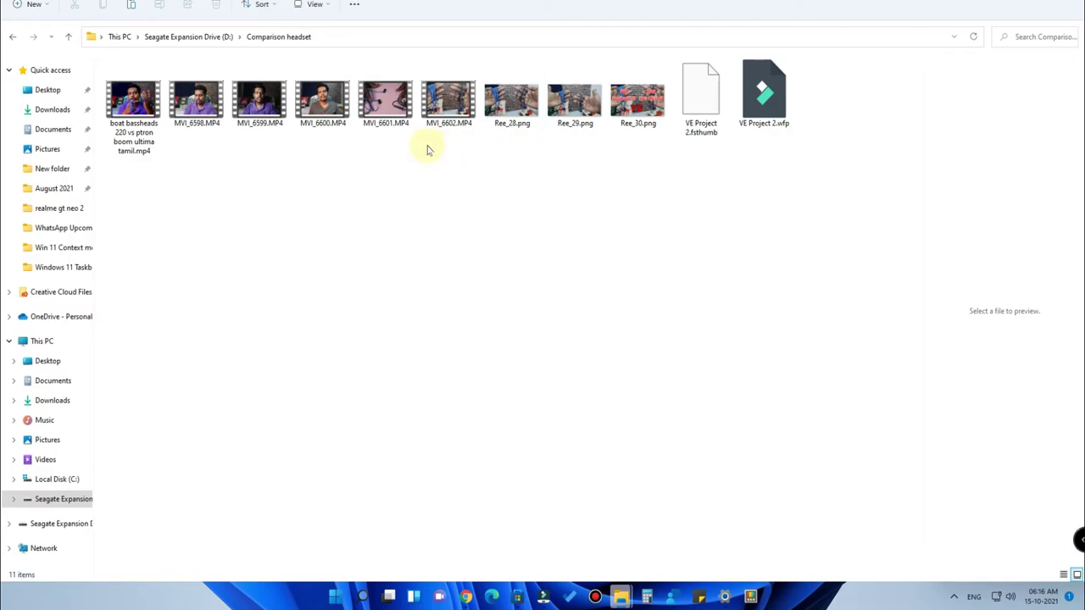
- Select Ree_28.png, Ree_29.png and Ree_30.png and open them in PowerRename
click(534, 80)
drag(498, 144, 652, 76)
right_click(624, 101)
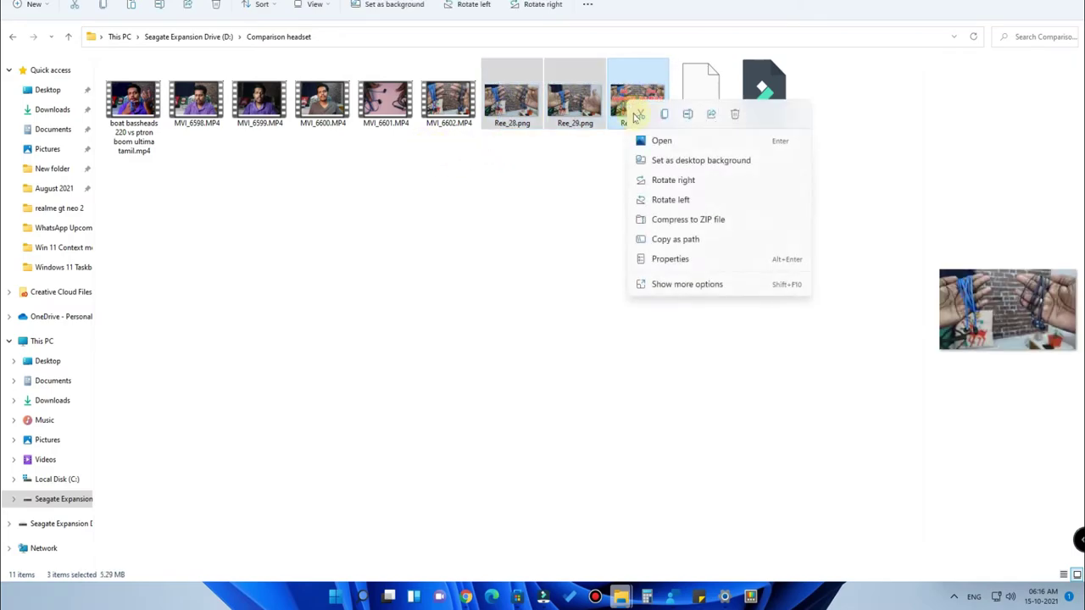
click(678, 289)
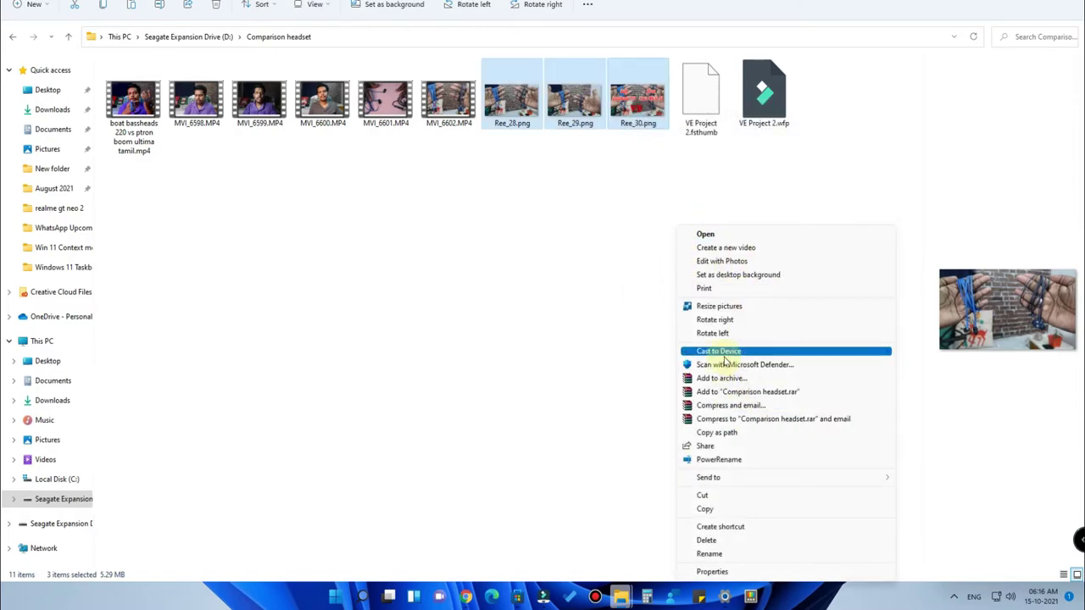
click(733, 463)
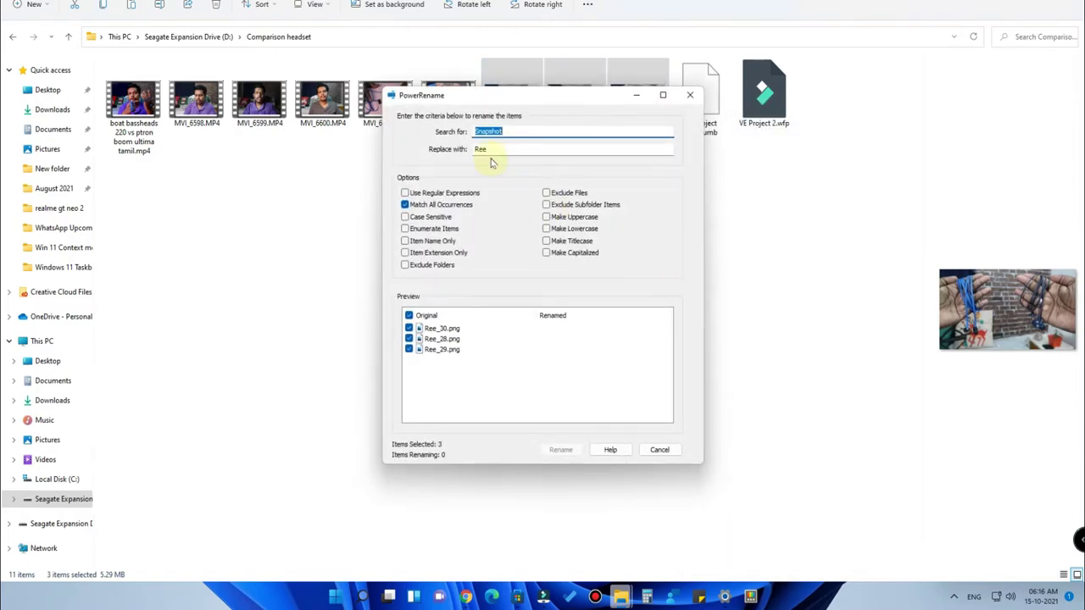
- Replace the PowerRename search text with ree_
click(525, 133)
key(BackSpace)
key(BackSpace)
key(BackSpace)
key(BackSpace)
key(BackSpace)
key(BackSpace)
key(BackSpace)
key(BackSpace)
text(ree_)
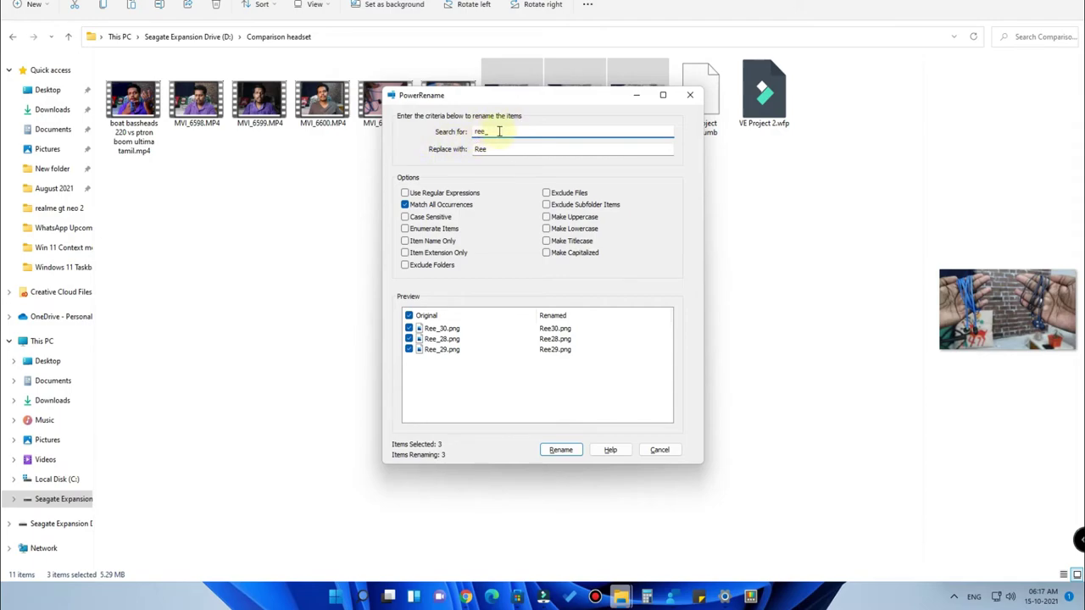
- Set the replacement text to TechNtech, rename the three PNG files, and clear the file selection
drag(499, 149, 462, 149)
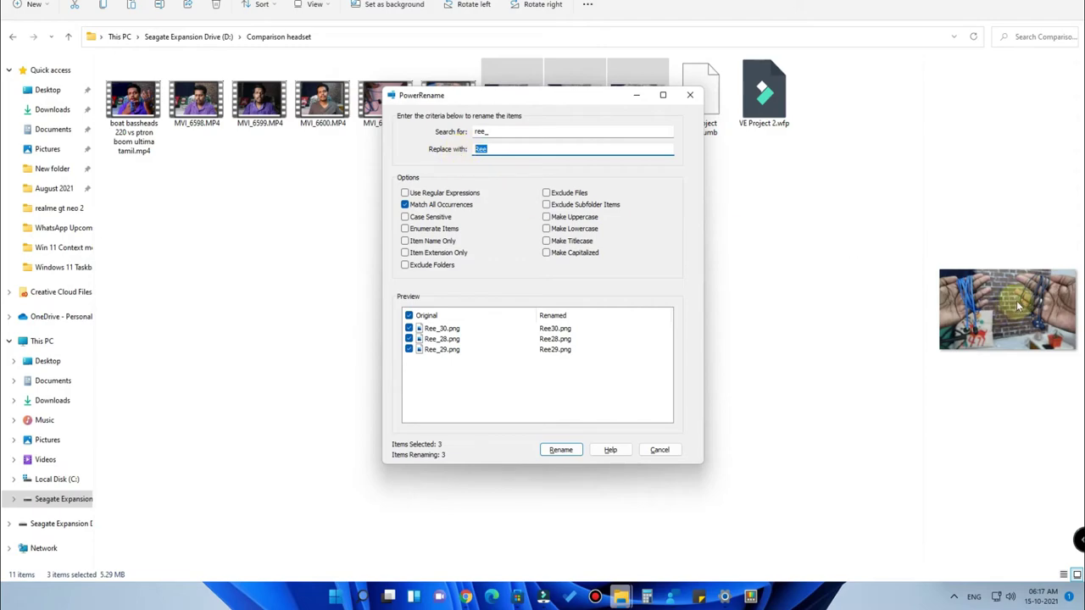
text(TechNtech)
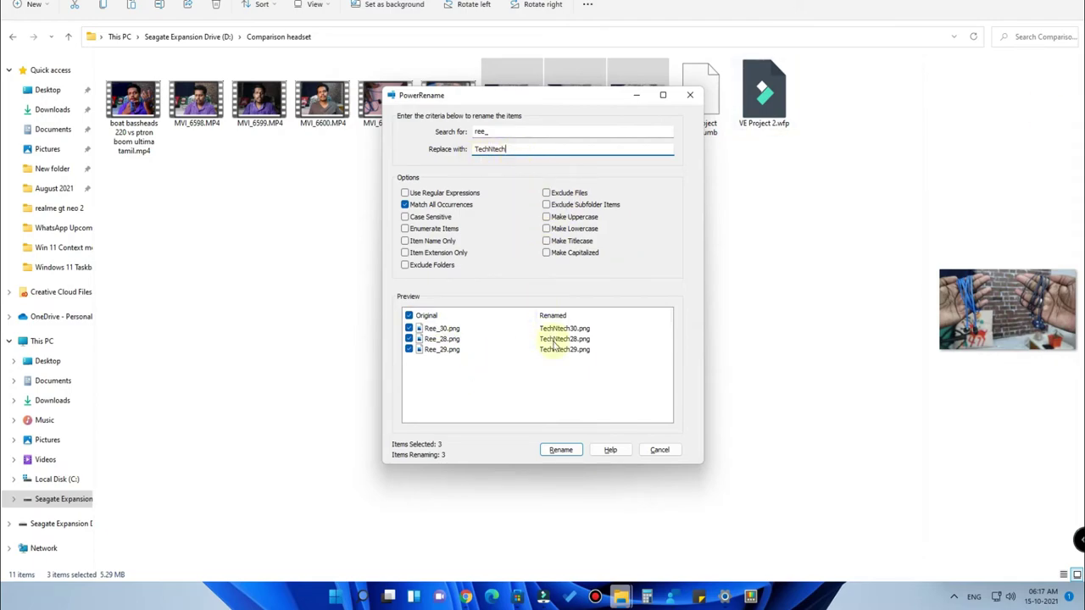
click(562, 451)
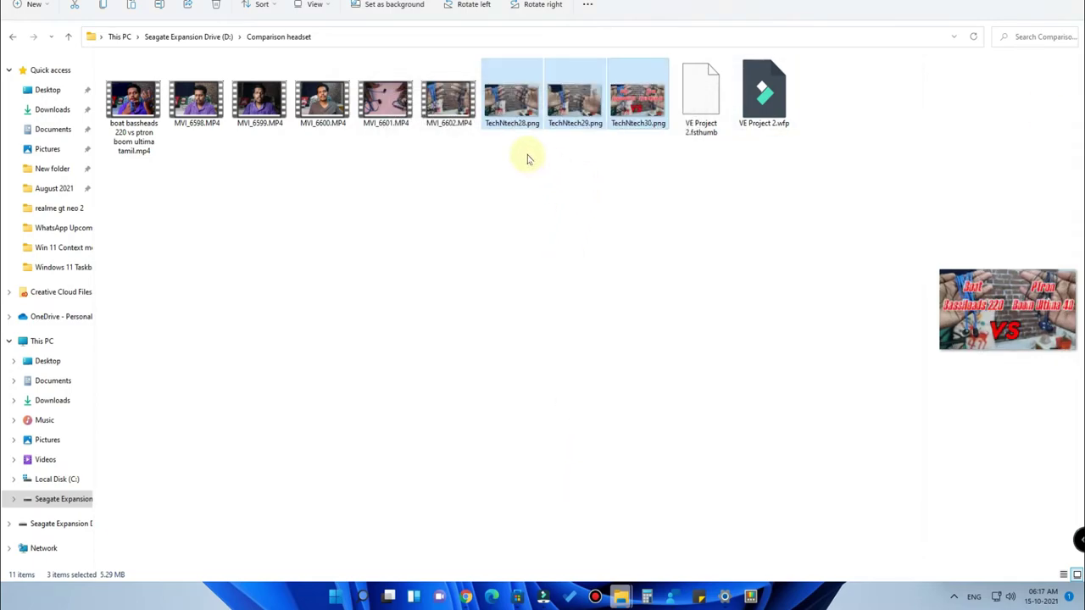
click(615, 172)
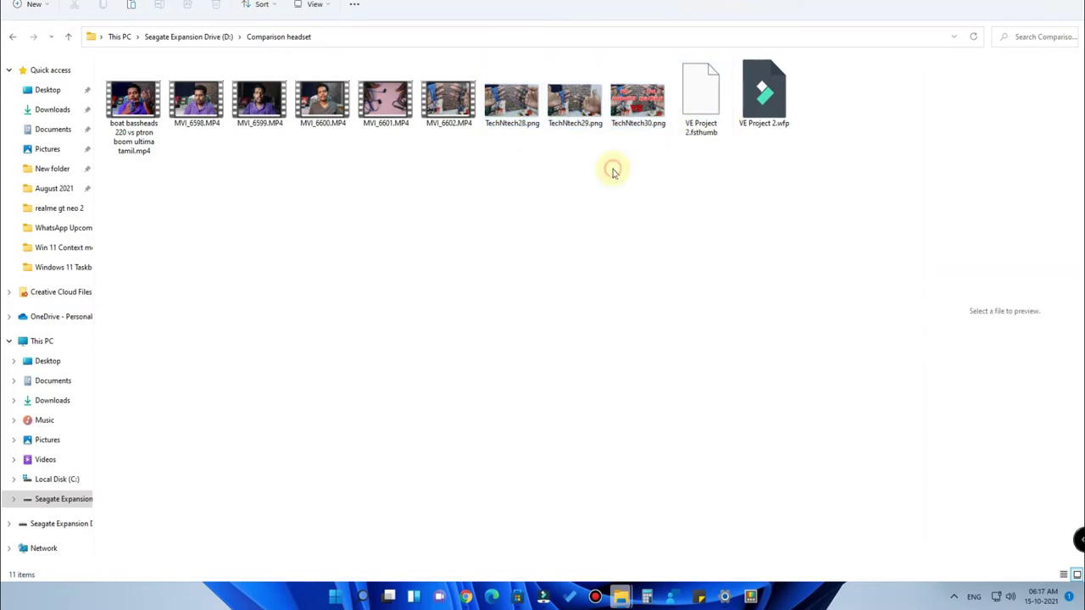
- Switch back to PowerToys and show the PowerToys Run settings
key(super+Tab)
click(613, 175)
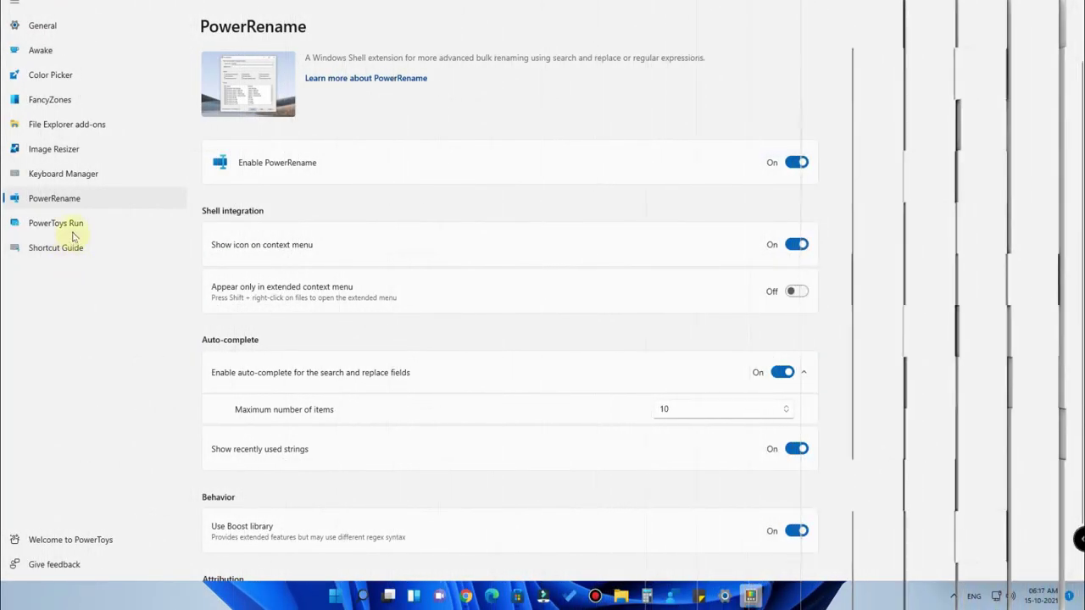
click(73, 222)
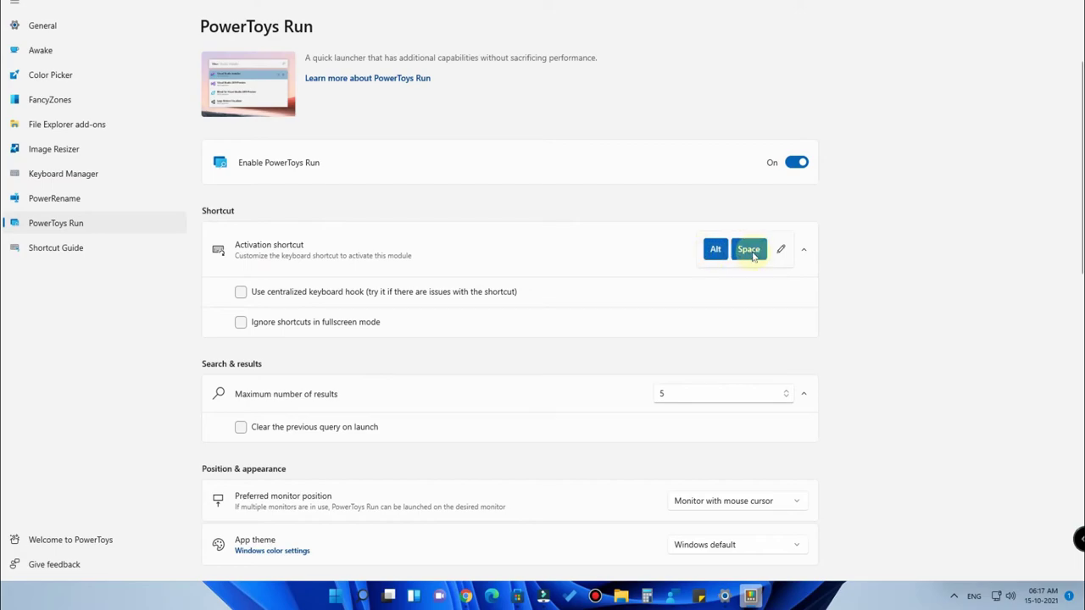
- Try Ctrl + Space as the PowerToys Run activation shortcut, but set it to Alt + Space and save
click(780, 250)
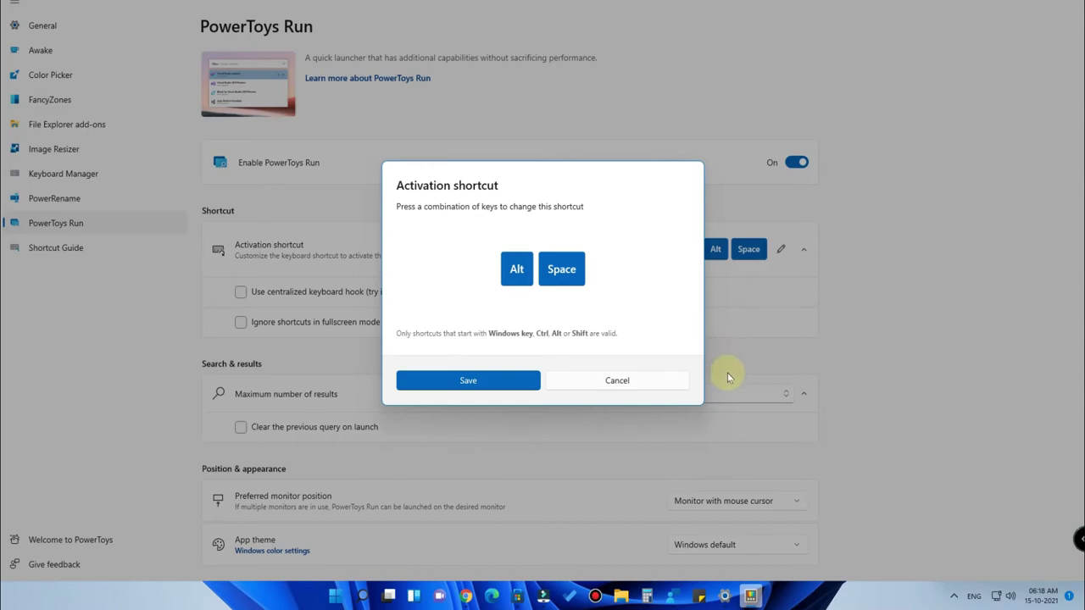
key(ctrl)
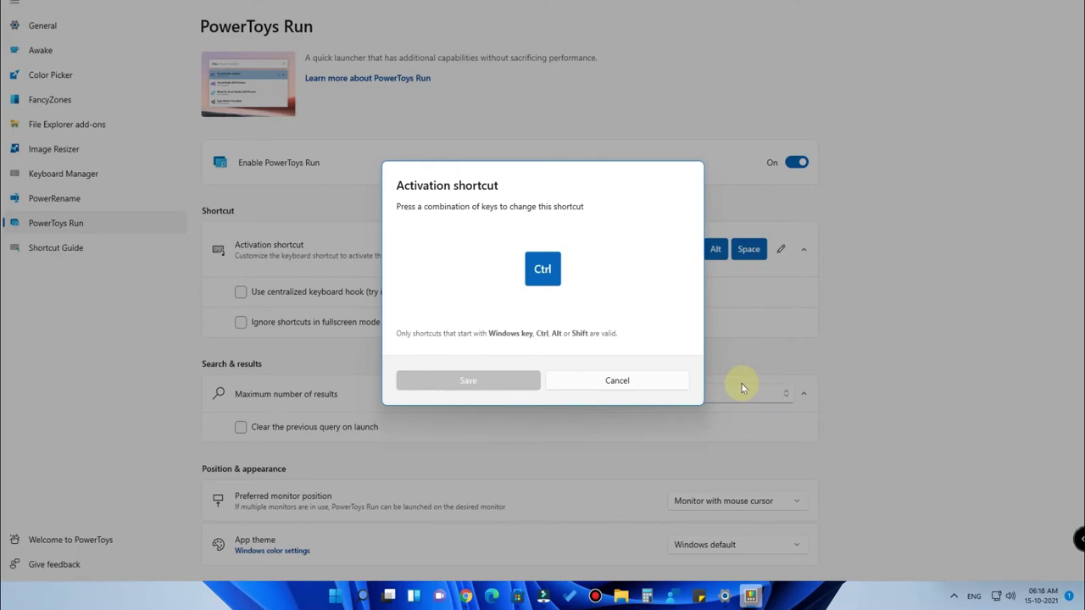
key(ctrl+space)
key(alt)
key(alt+space)
click(504, 380)
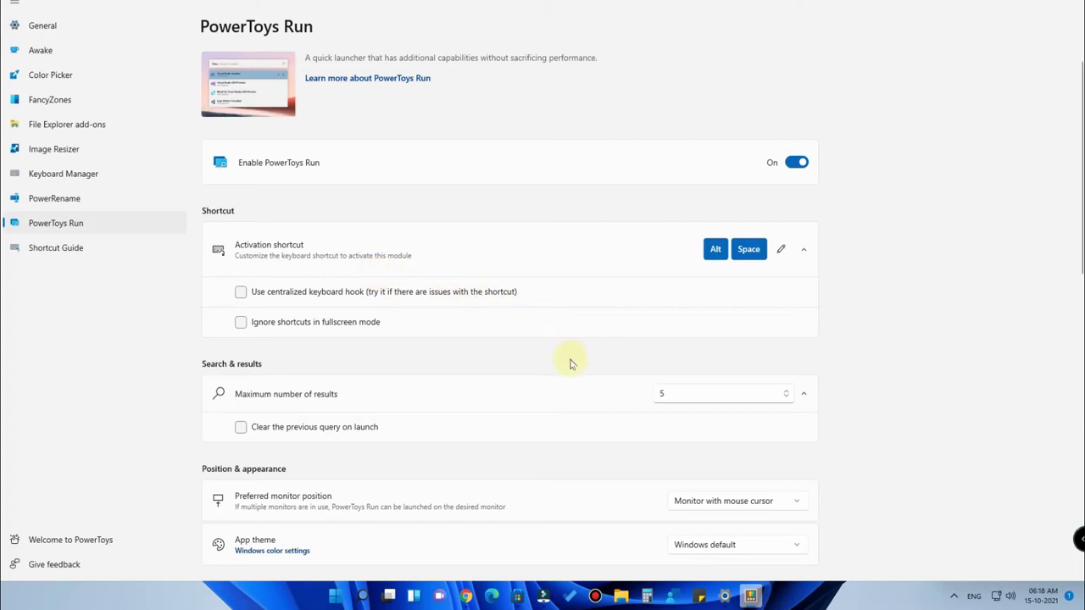
- Use PowerToys Run to open the address icshacks in the default browser, and close that browser page
key(alt+space)
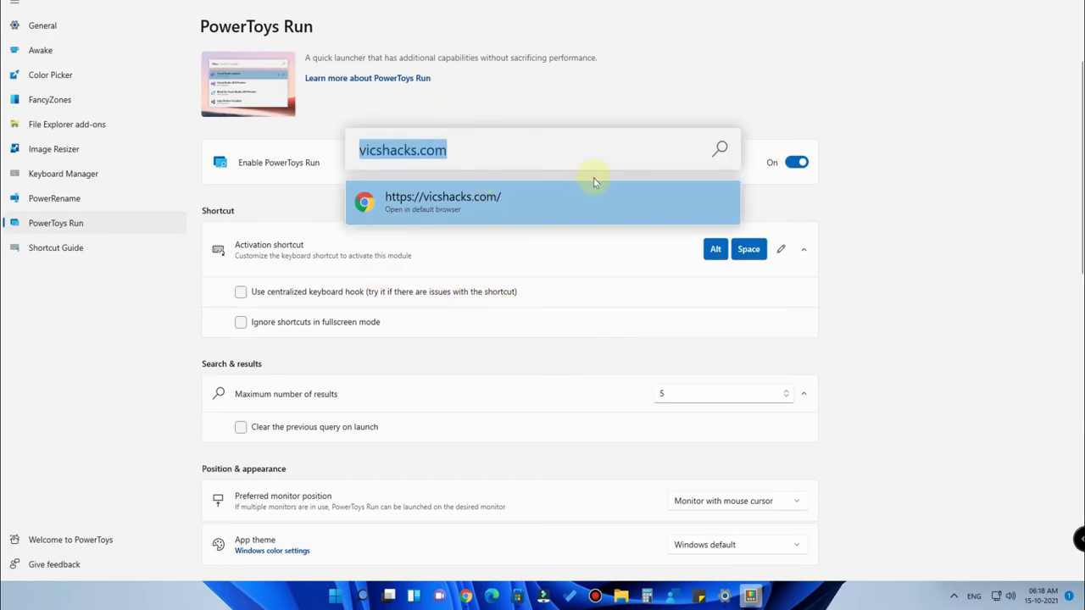
key(BackSpace)
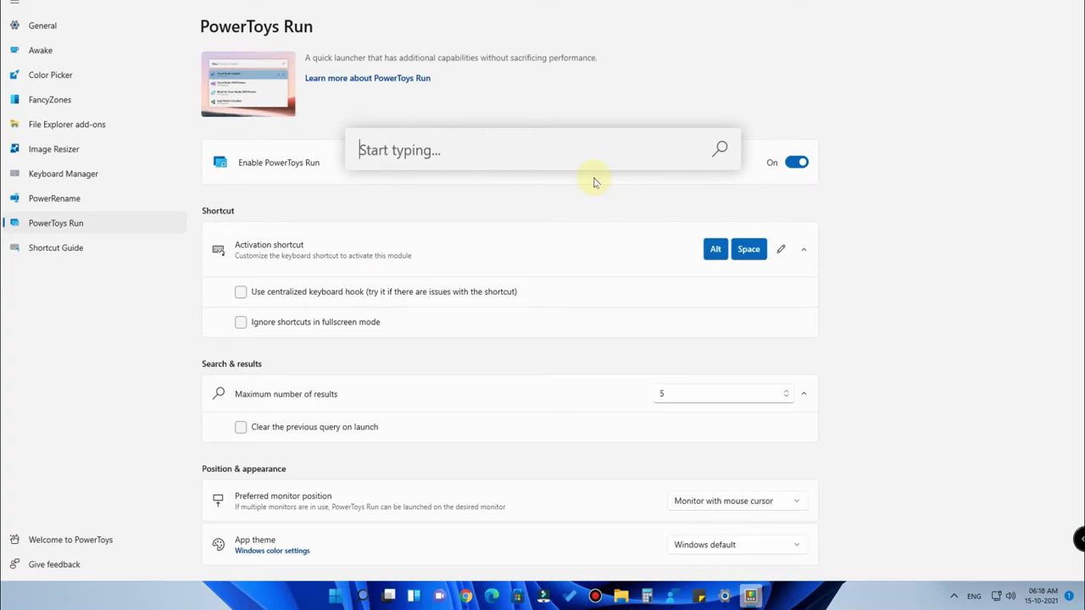
text(icshacks)
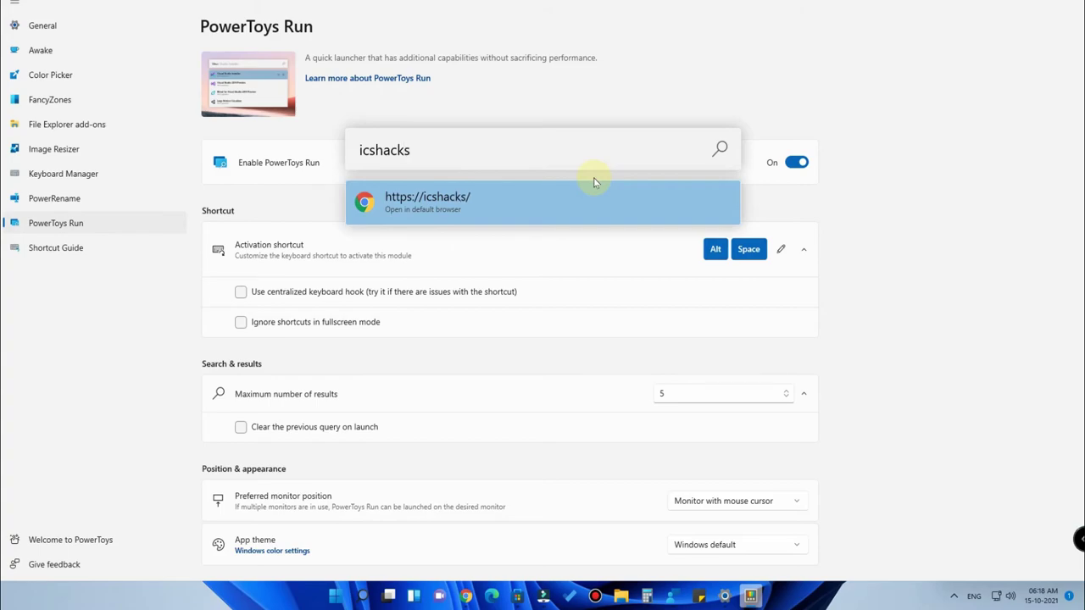
key(Return)
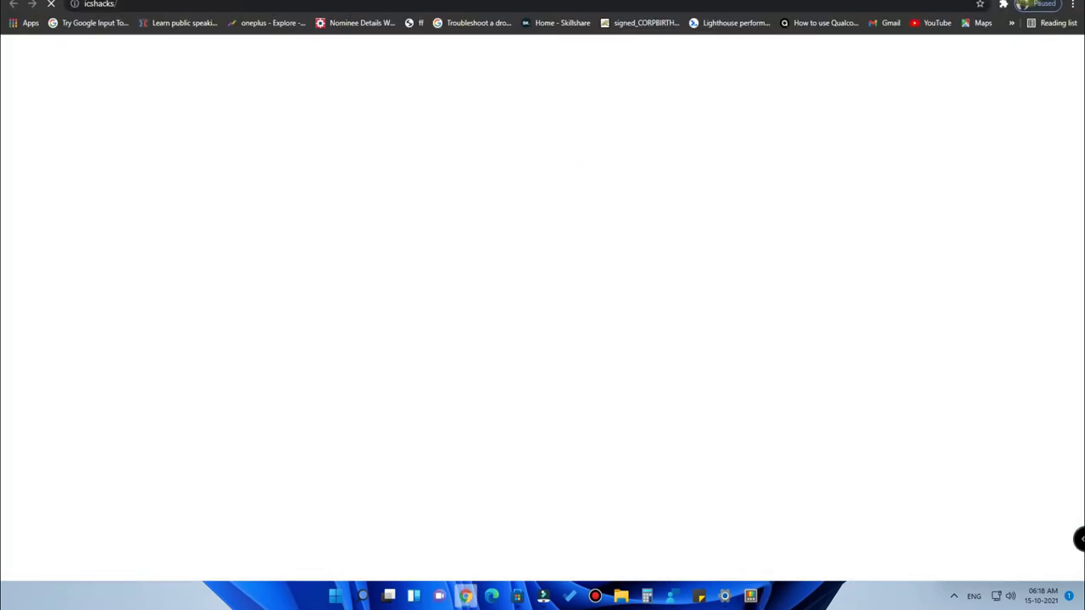
key(ctrl+w)
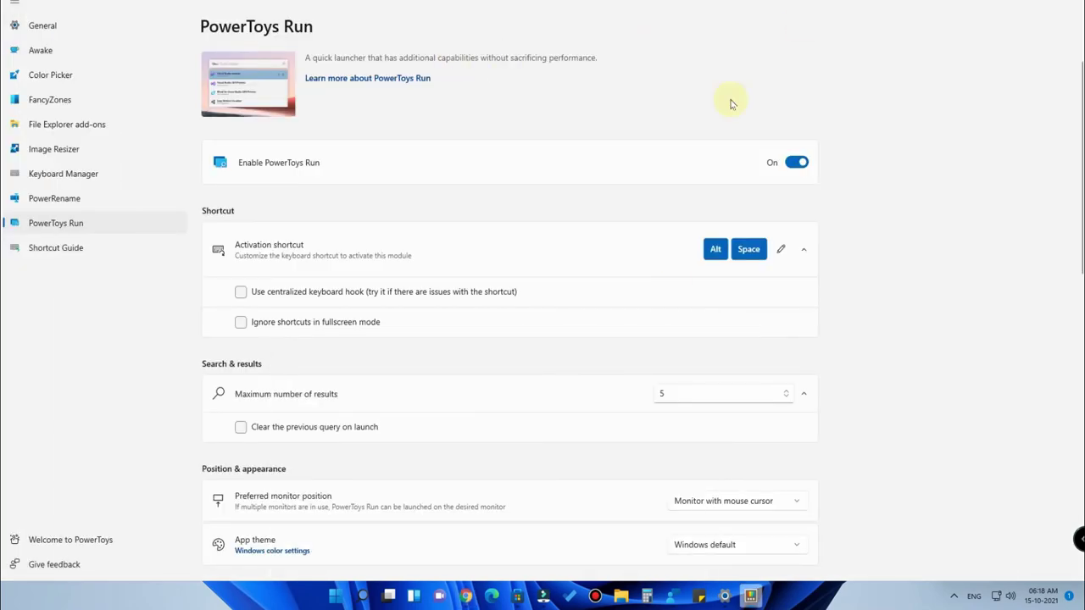
- Bring up PowerToys Run again and search for october 2021
key(alt+space)
text(oc)
key(BackSpace)
key(BackSpace)
key(BackSpace)
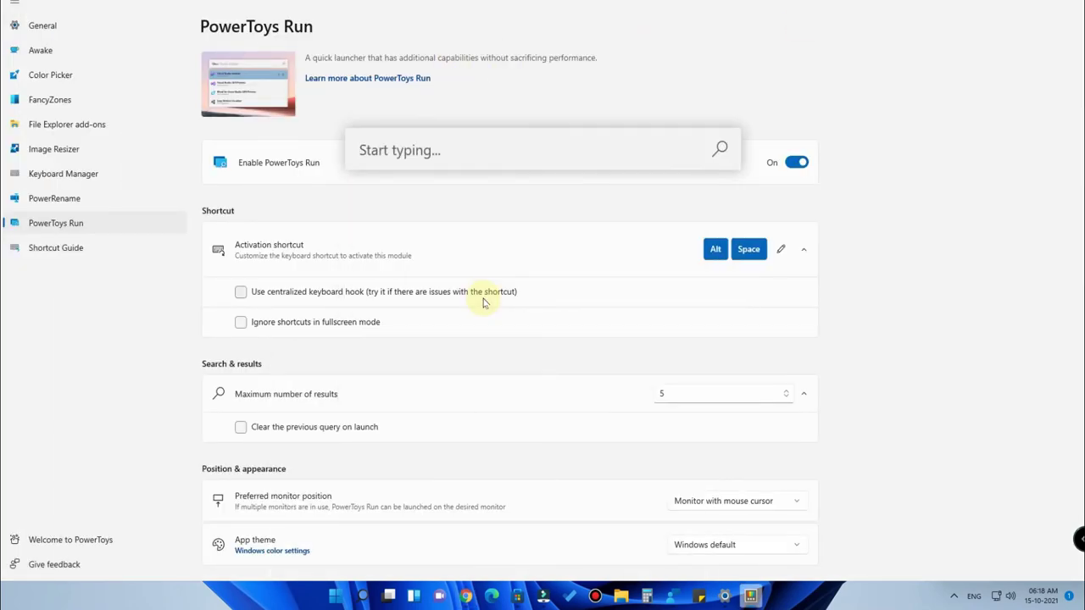
text(october )
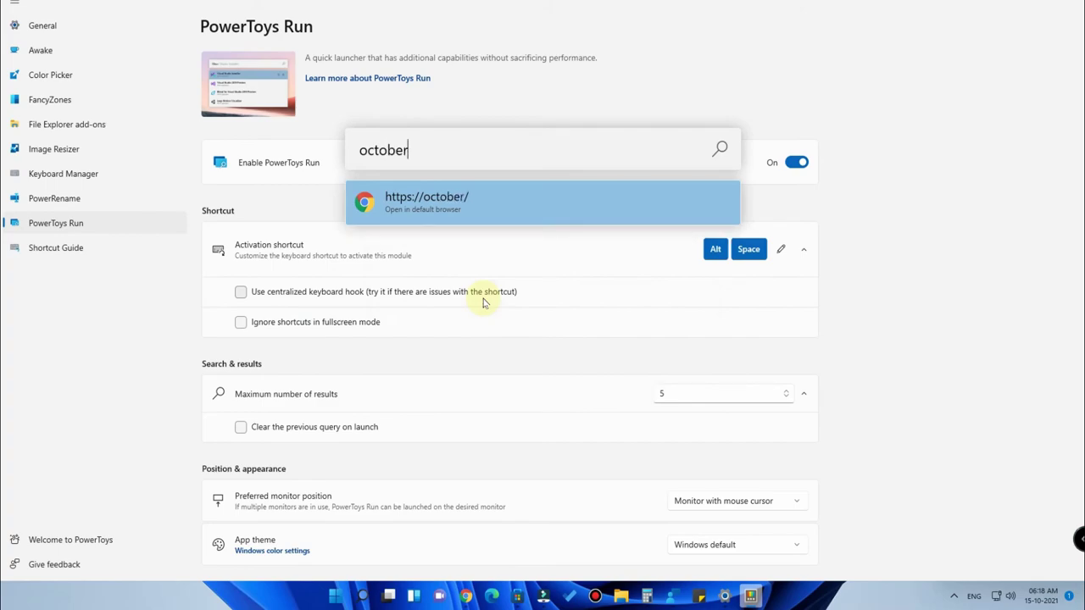
text(2021)
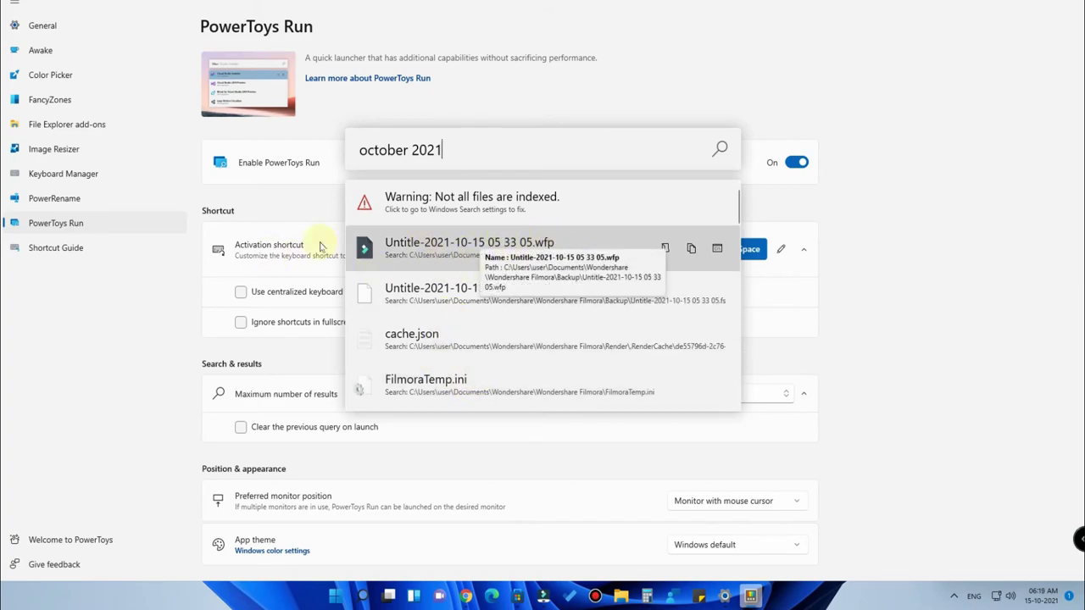
- Replace the PowerToys Run query with light to look up matching apps and files, and dismiss the launcher
key(BackSpace)
key(BackSpace)
key(BackSpace)
key(BackSpace)
key(BackSpace)
key(BackSpace)
key(BackSpace)
key(BackSpace)
key(BackSpace)
key(BackSpace)
key(BackSpace)
text(light)
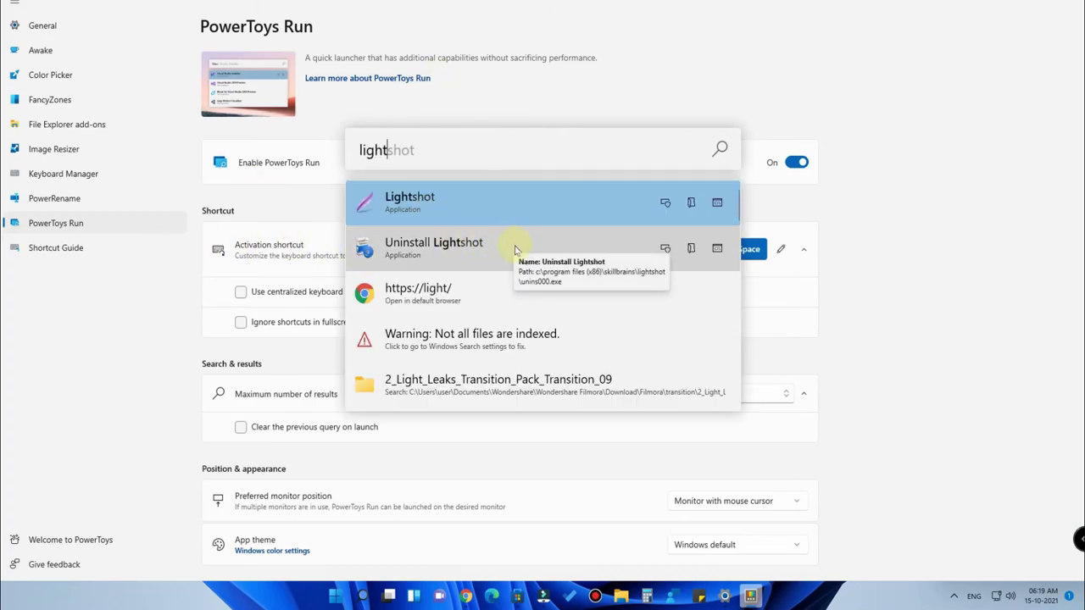
click(928, 225)
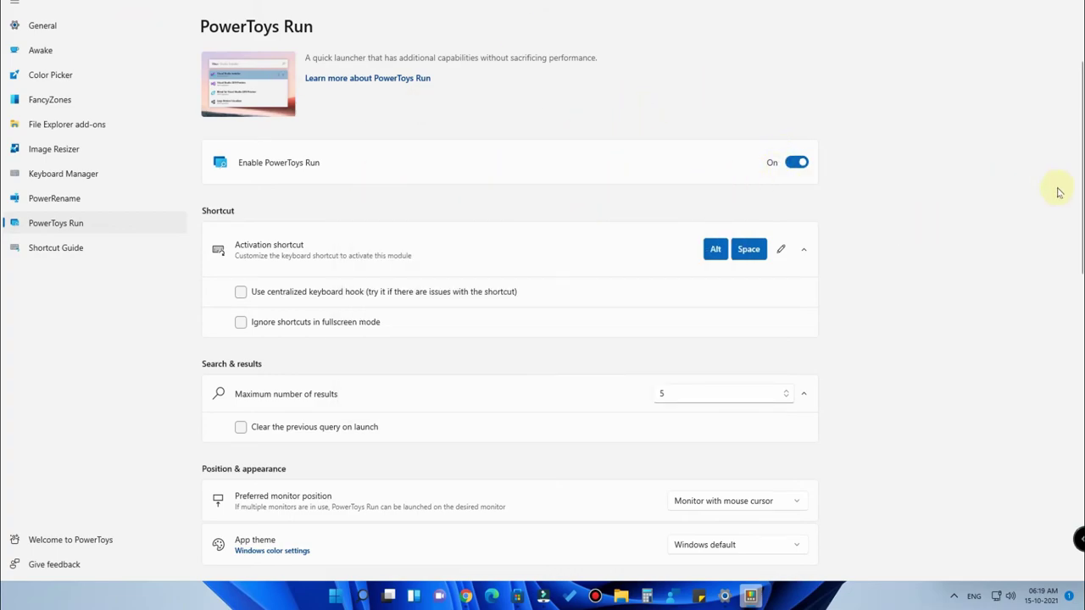
- Show the desktop, bring up PowerToys Run over it, and clear the previous query
key(super+d)
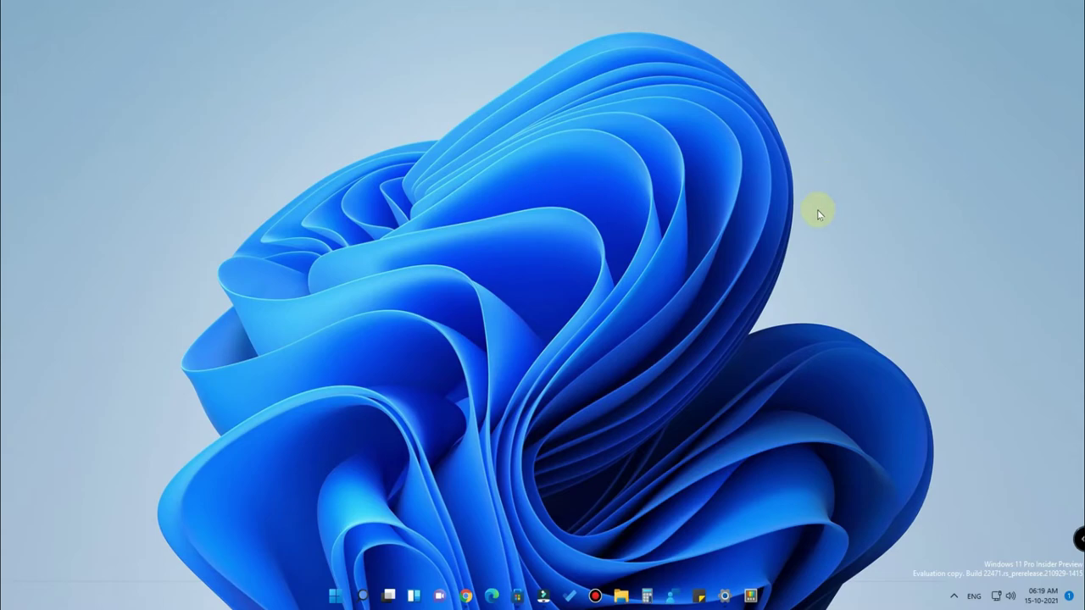
key(alt+space)
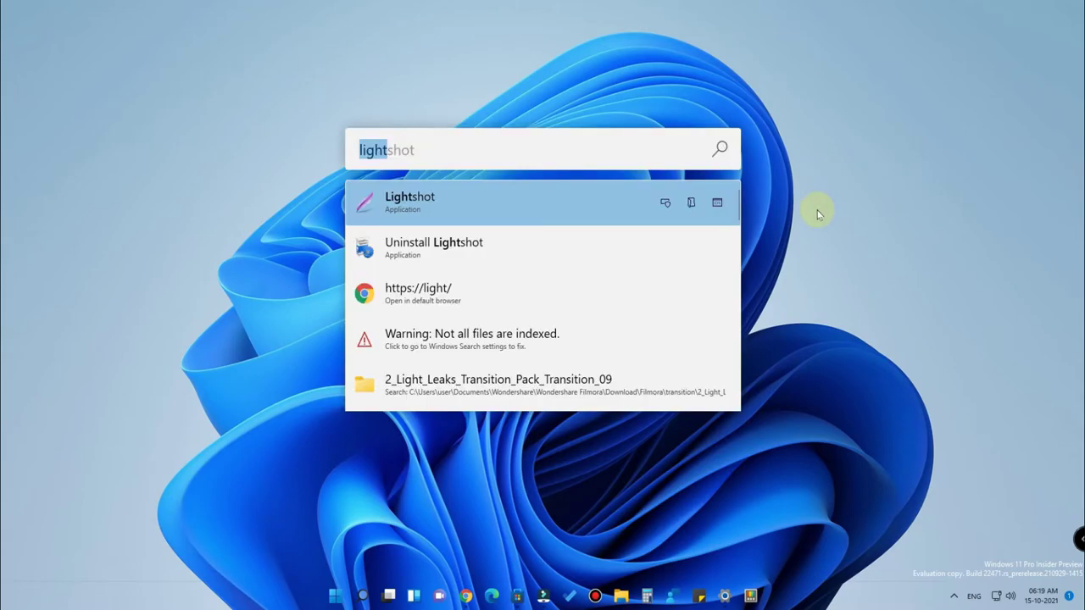
key(BackSpace)
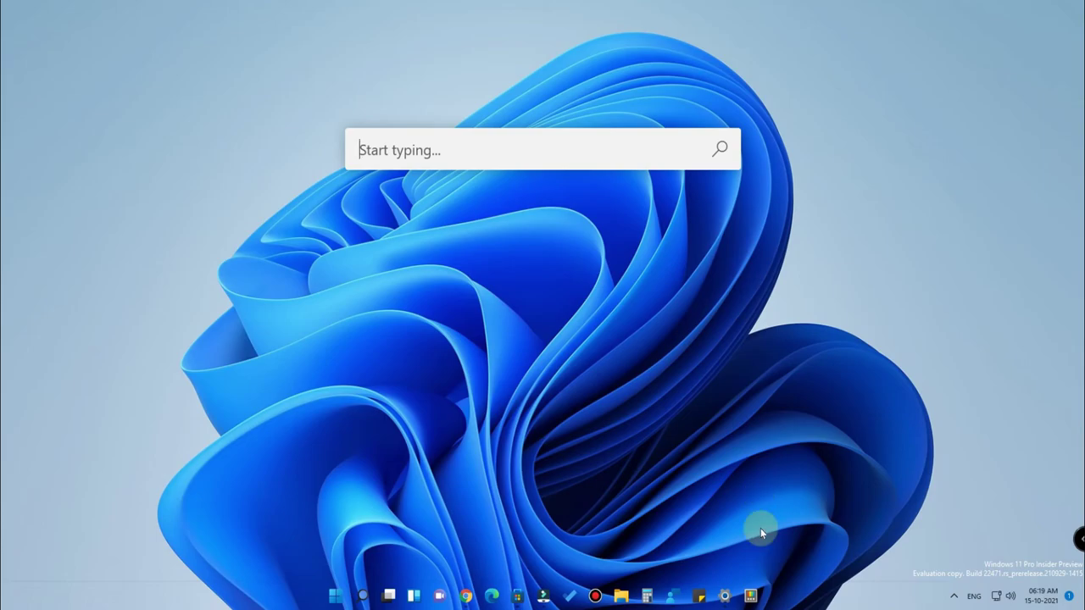
- Switch back to PowerToys, show the Shortcut Guide settings, and display and close the shortcut overlay
click(750, 596)
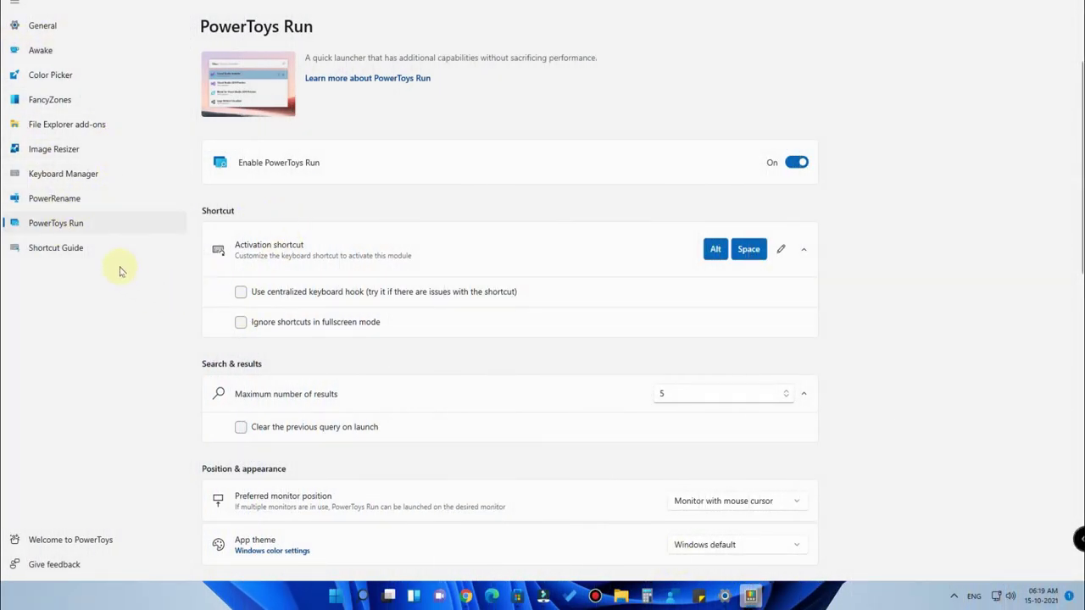
click(85, 250)
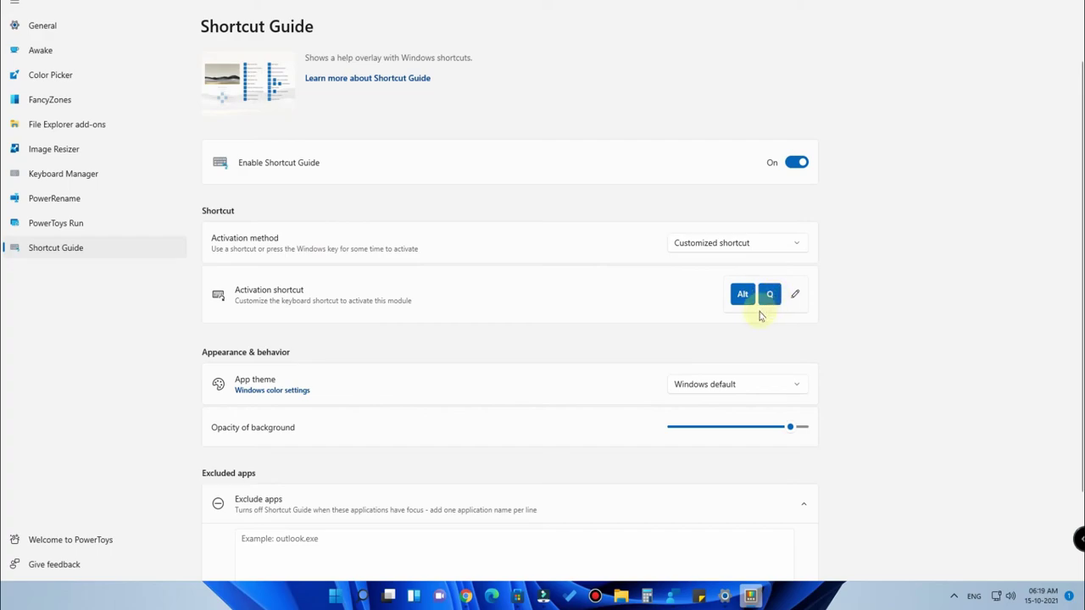
key(alt+q)
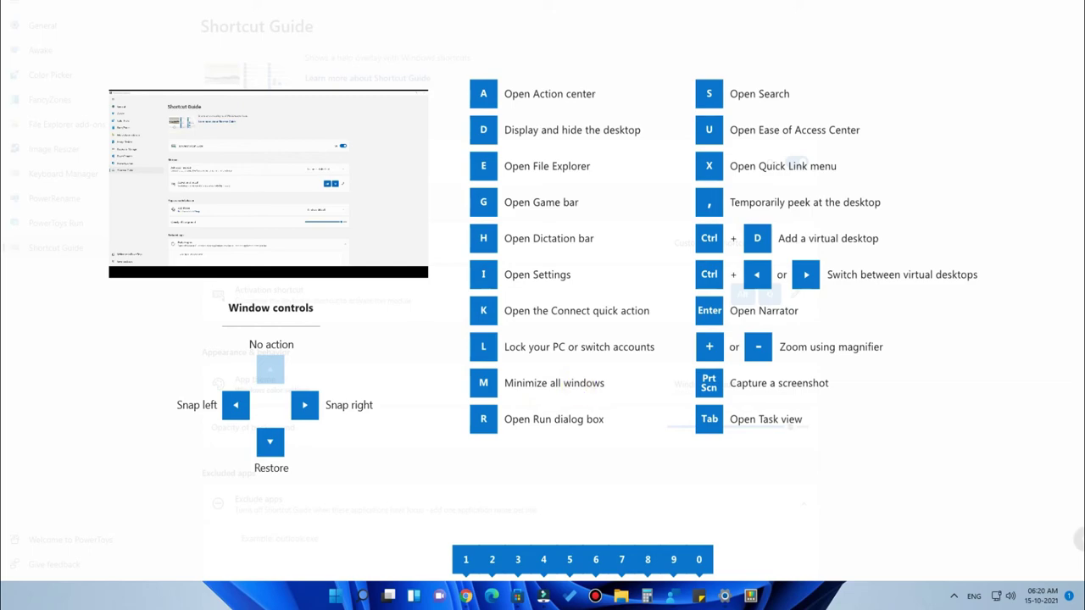
key(Escape)
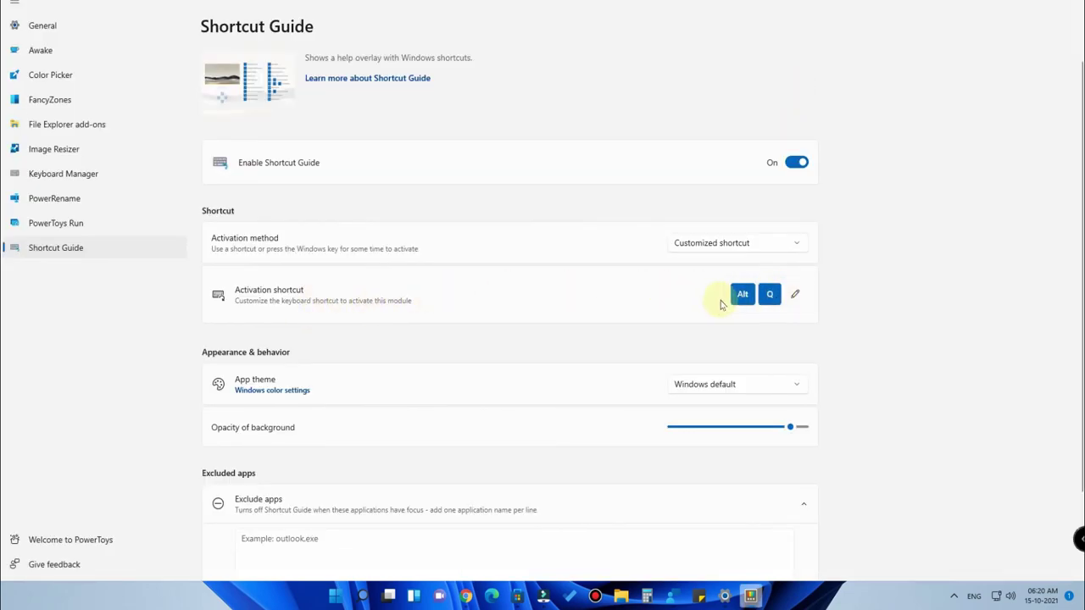
- Set the Shortcut Guide activation shortcut to Ctrl + Q and save it
click(794, 295)
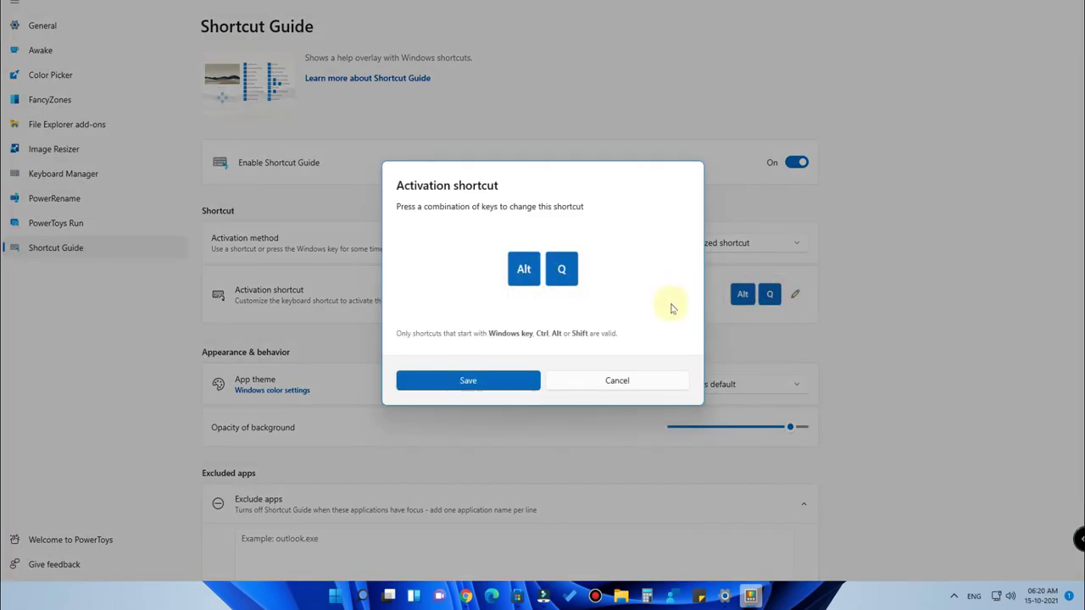
key(ctrl)
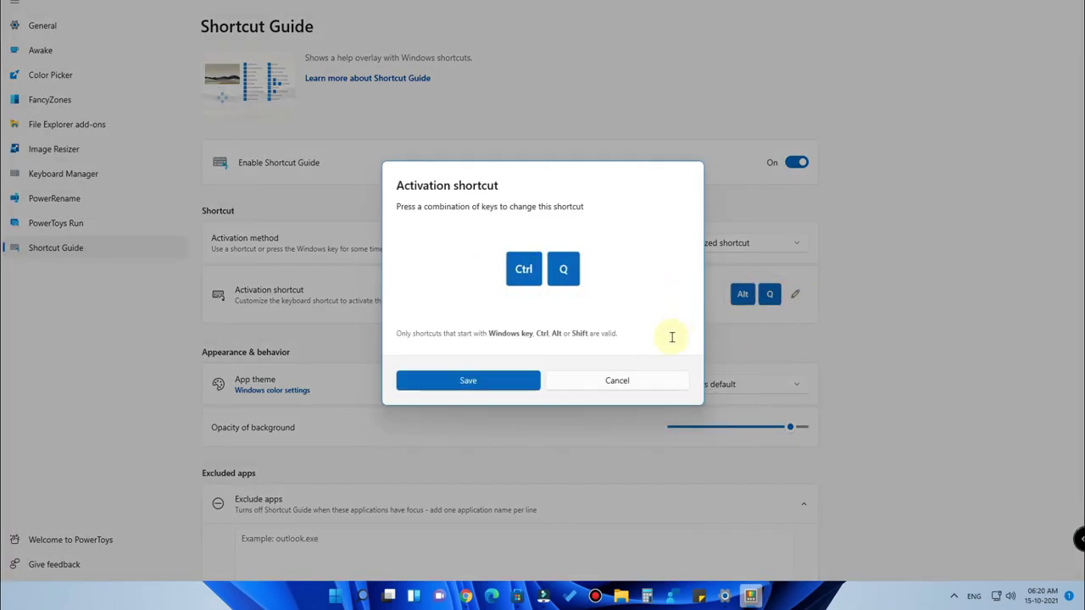
click(499, 380)
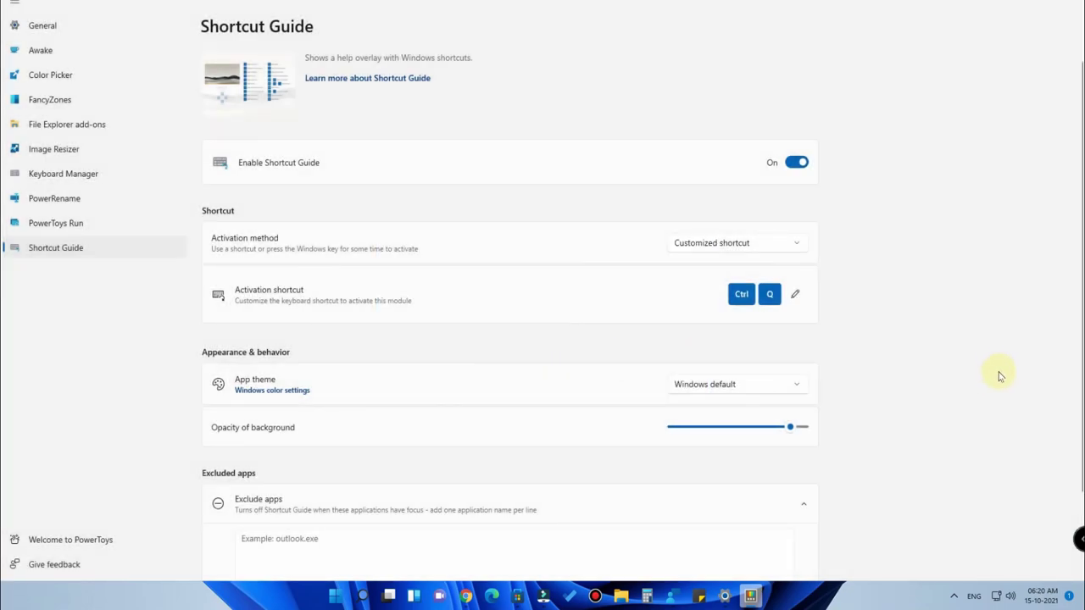
- Display the Shortcut Guide overlay with its new shortcut, and open and close the Action center using the Windows shortcut it lists
key(ctrl+q)
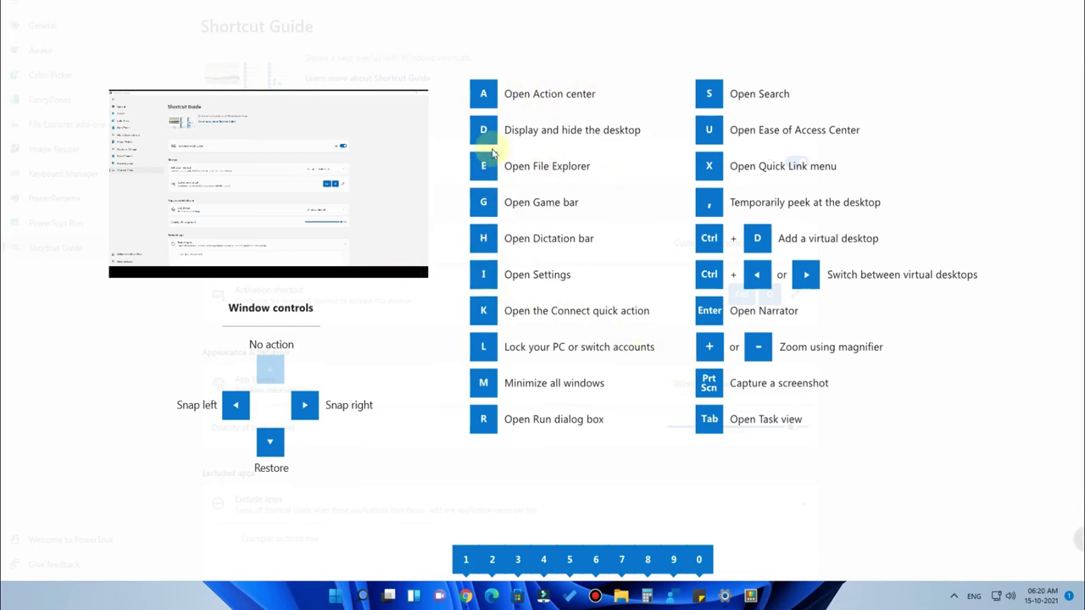
key(Escape)
key(ctrl+q)
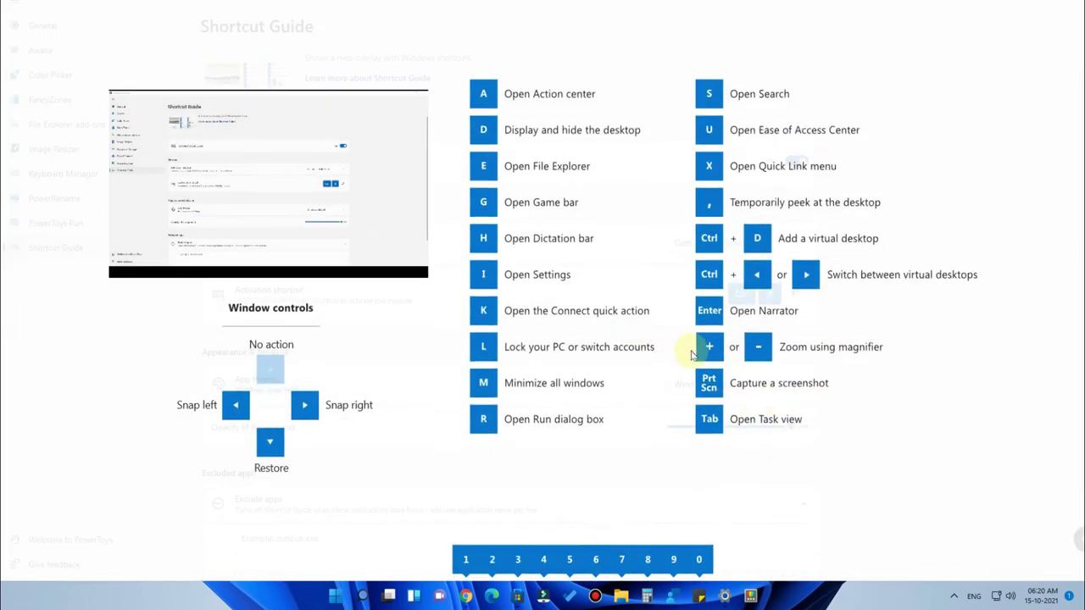
key(super+a)
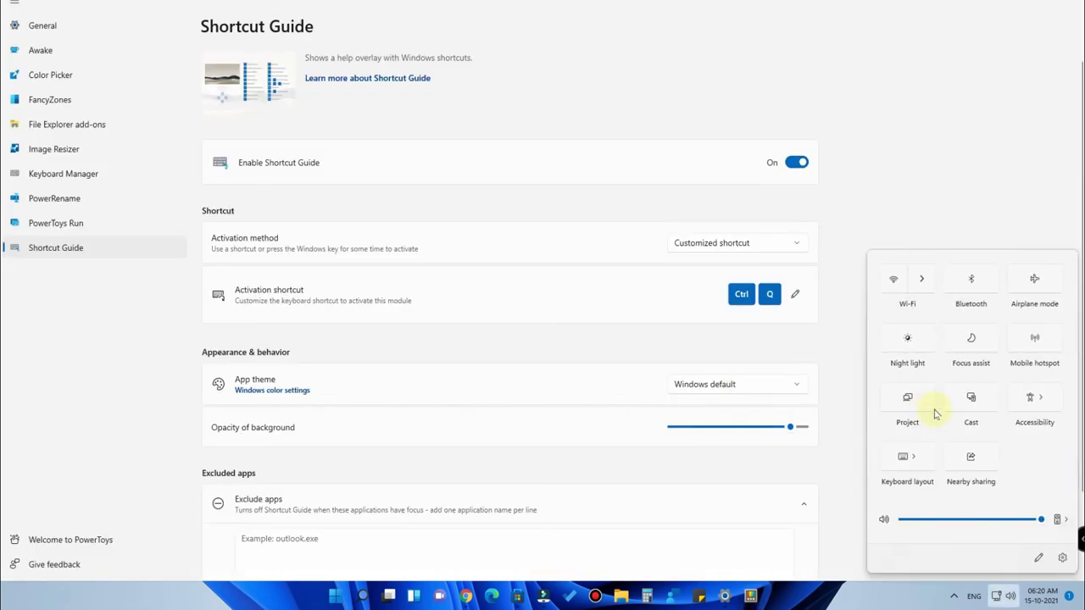
click(926, 208)
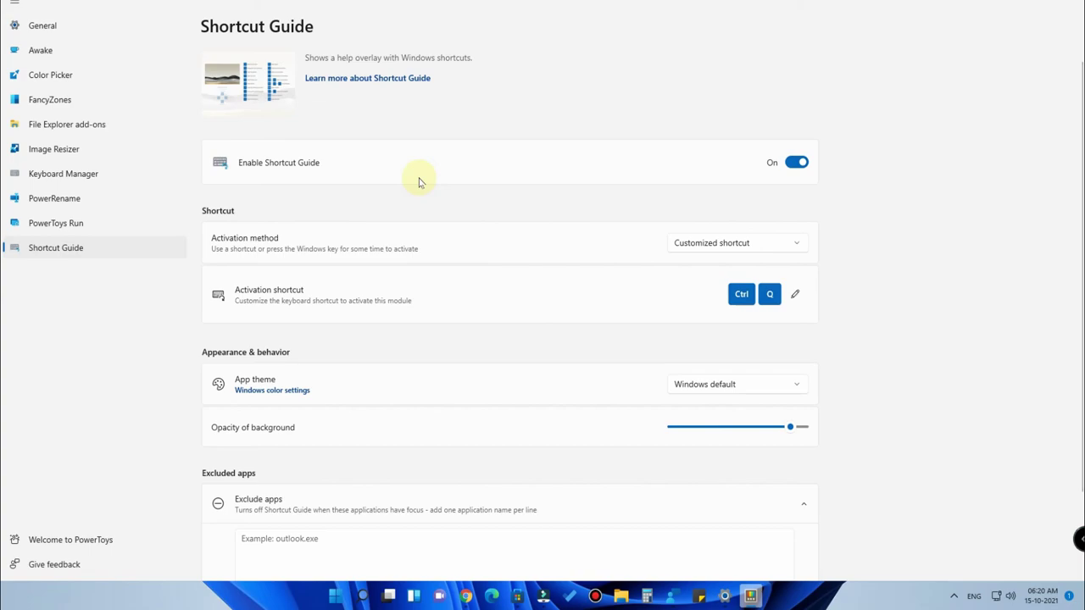
- View the Welcome to PowerToys window, and switch to Microsoft Store to look through the Microsoft PowerToys listing
click(91, 549)
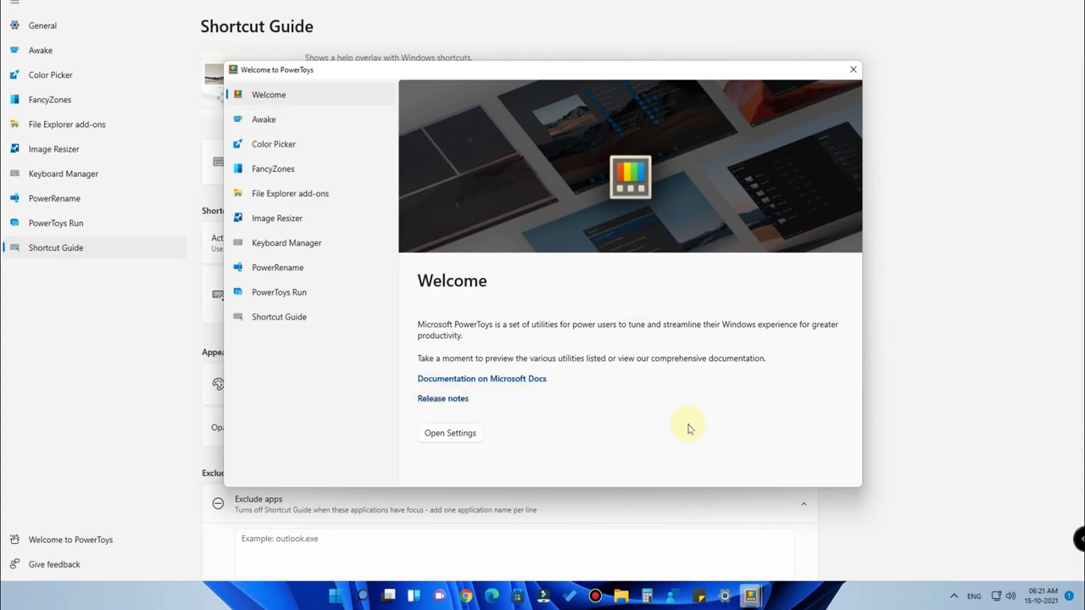
click(516, 597)
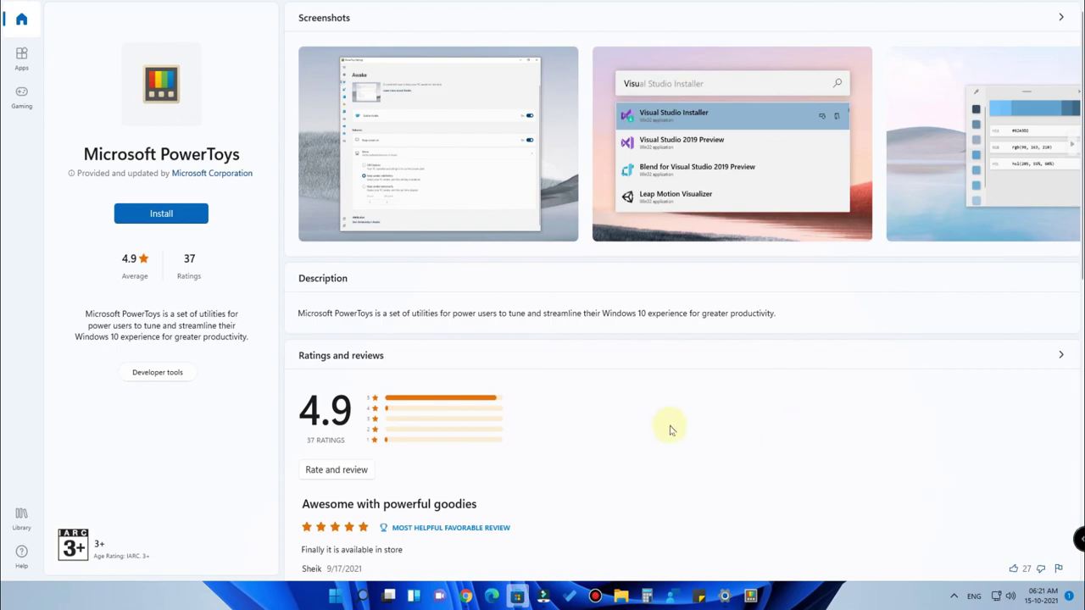
scroll(577, 466, down, 10)
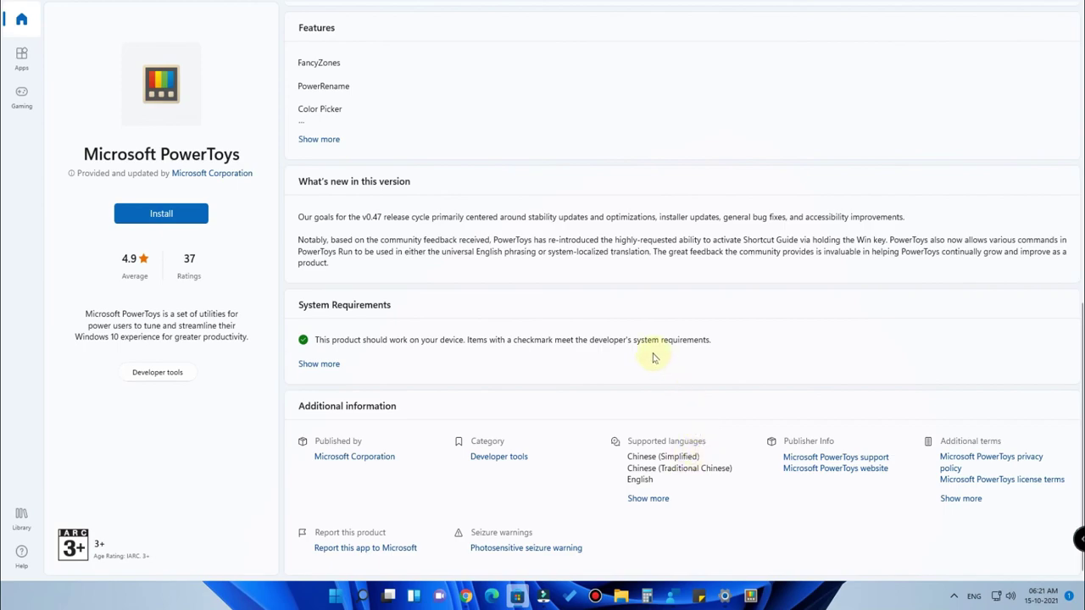
scroll(653, 357, up, 10)
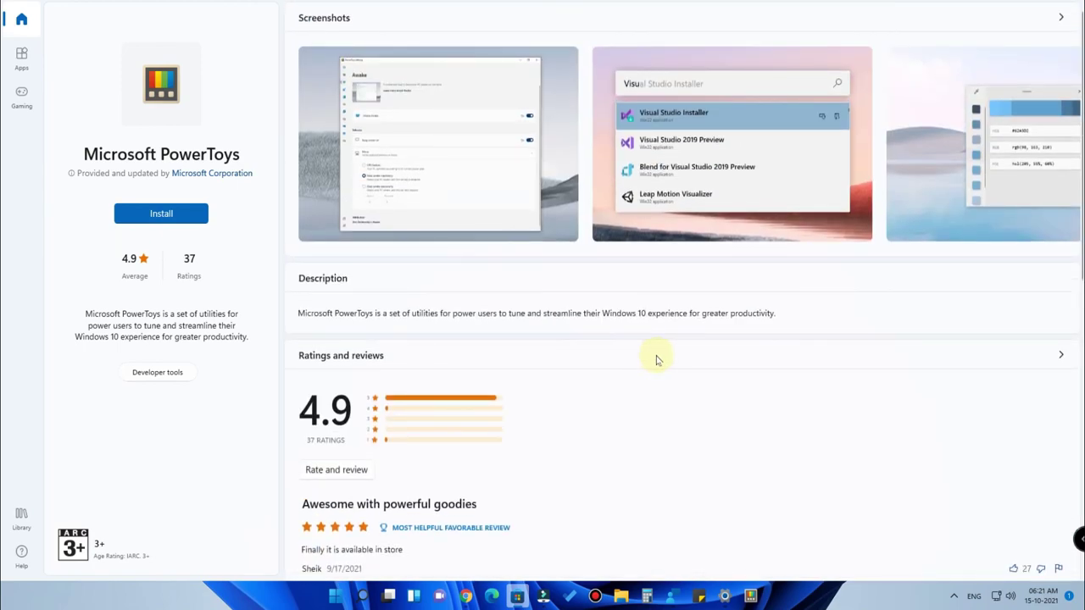